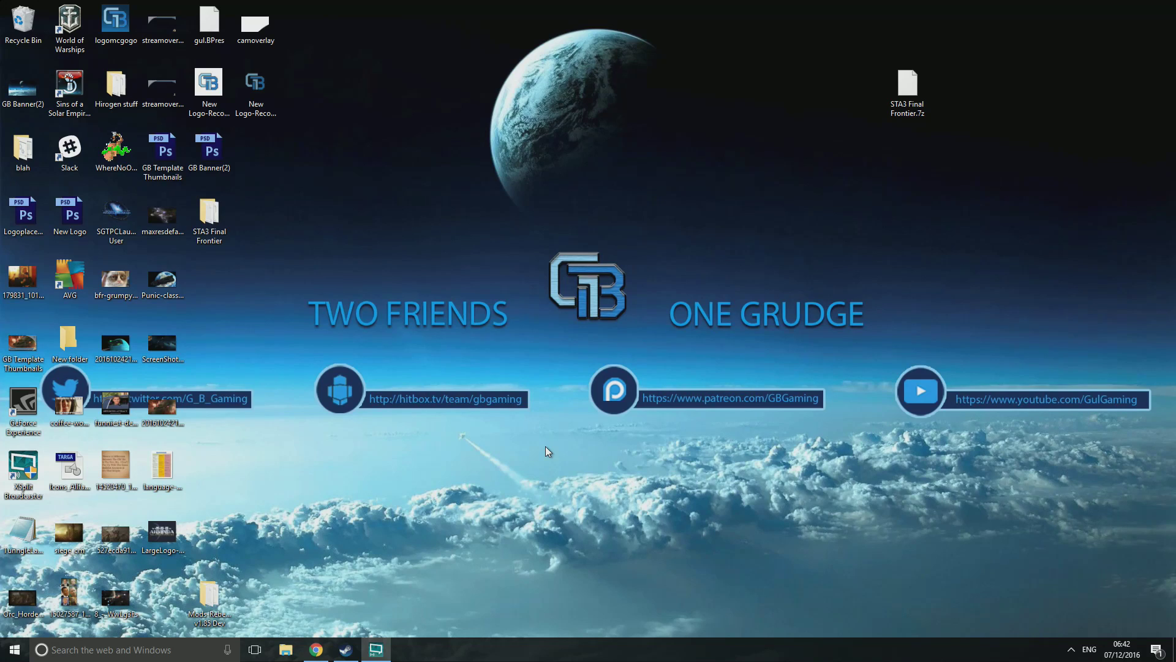
Switch to Chrome to view the 7-Zip website's download page, including its 64-bit Windows version, and close that tab.
{"action": "left_click", "coordinate": [315, 651]}
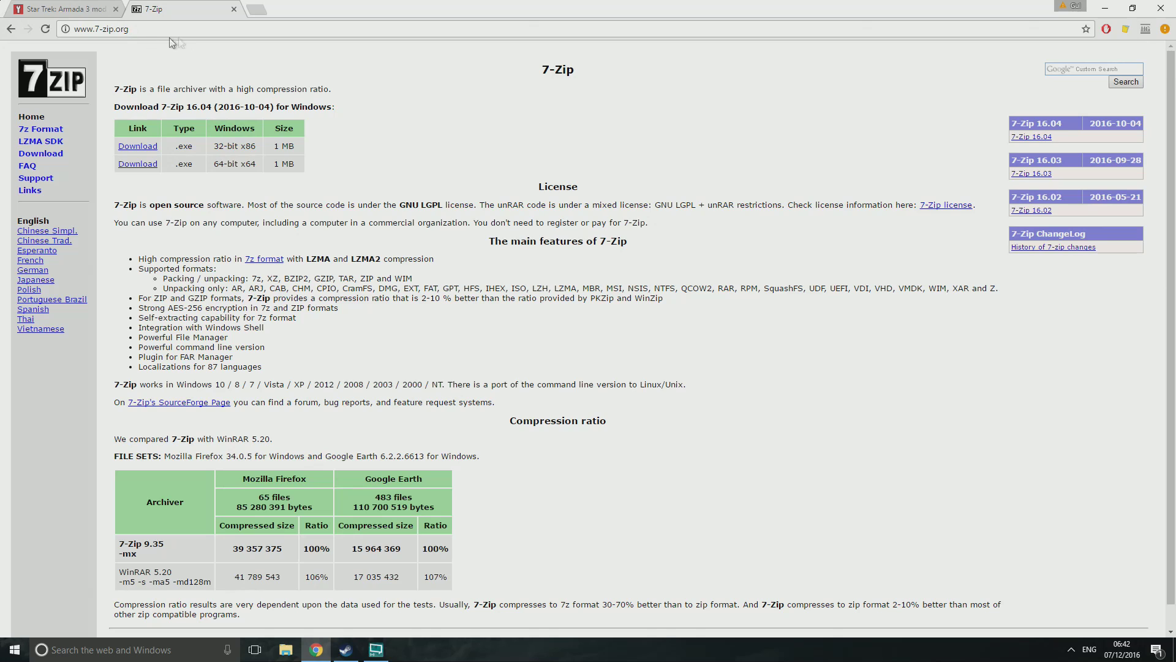
{"action": "left_click", "coordinate": [129, 31]}
{"action": "left_click_drag", "start_coordinate": [214, 164], "coordinate": [257, 164]}
{"action": "left_click", "coordinate": [306, 194]}
{"action": "left_click", "coordinate": [234, 9]}
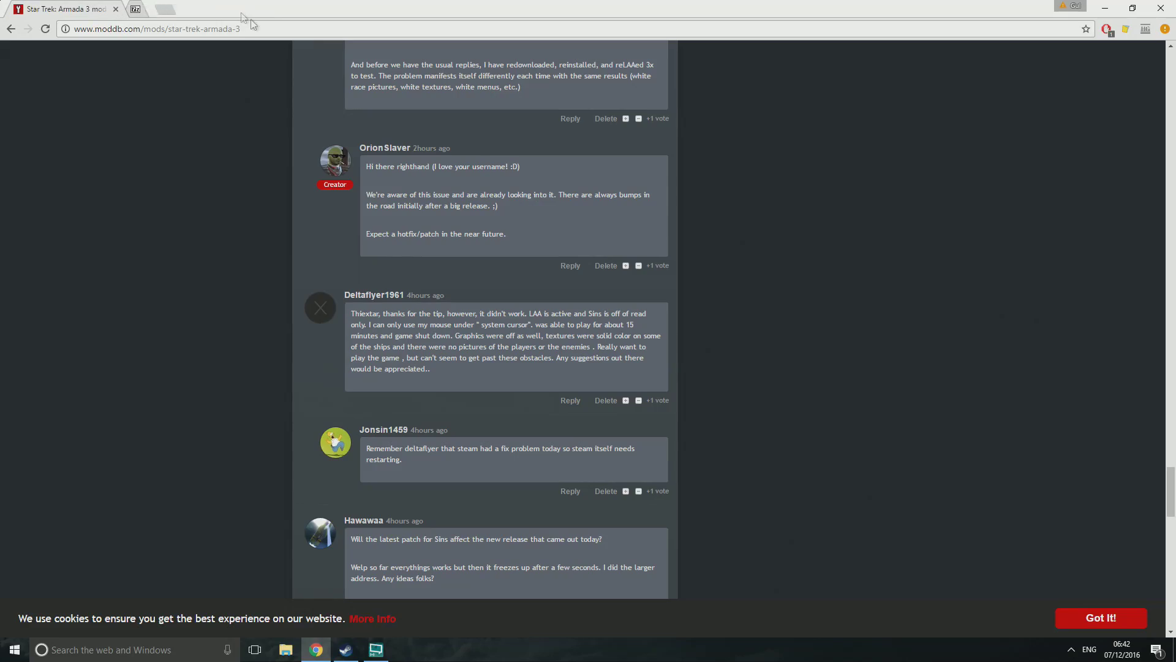
Open the "STA3: The Final Frontier & Galaxy Forge" download page from the Star Trek: Armada 3 mod's Files list.
{"action": "scroll", "coordinate": [532, 288], "scroll_direction": "up", "scroll_amount": 10}
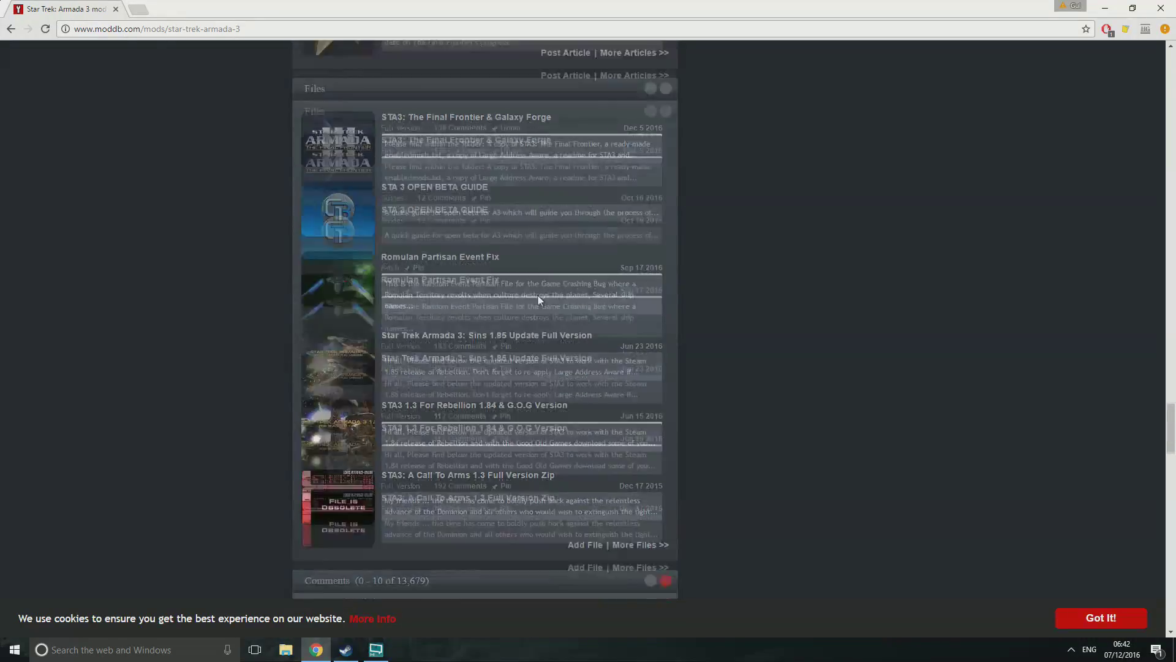
{"action": "scroll", "coordinate": [211, 314], "scroll_direction": "up", "scroll_amount": 10}
{"action": "scroll", "coordinate": [229, 300], "scroll_direction": "up", "scroll_amount": 15}
{"action": "scroll", "coordinate": [228, 299], "scroll_direction": "up", "scroll_amount": 15}
{"action": "scroll", "coordinate": [228, 299], "scroll_direction": "down", "scroll_amount": 20}
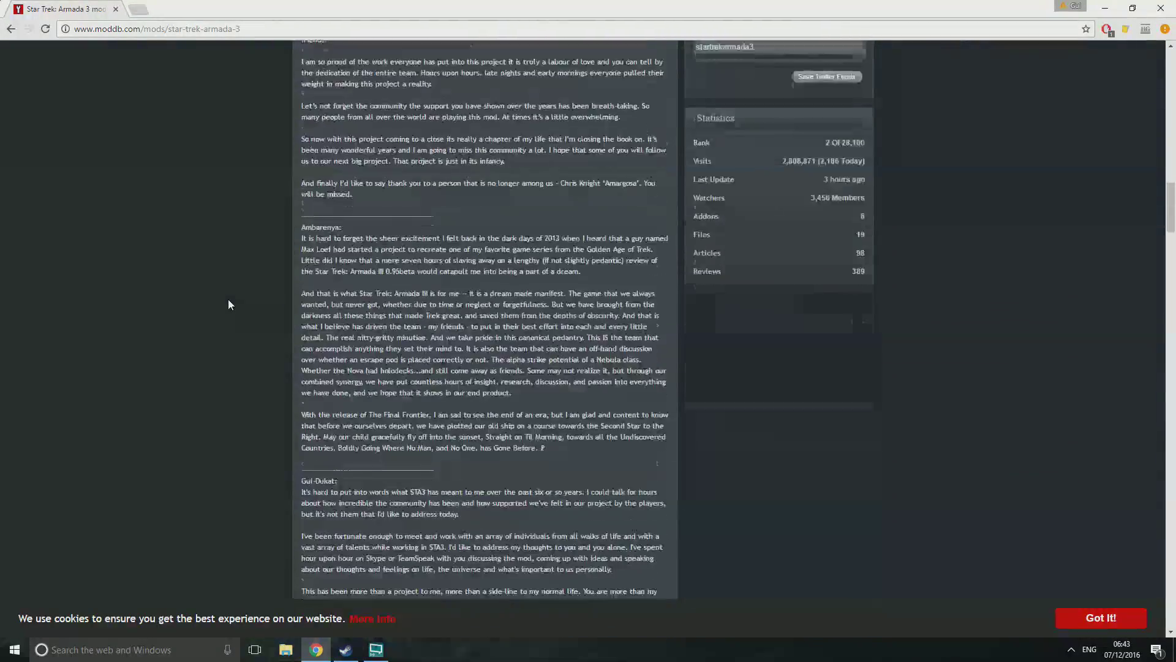
{"action": "scroll", "coordinate": [228, 300], "scroll_direction": "down", "scroll_amount": 20}
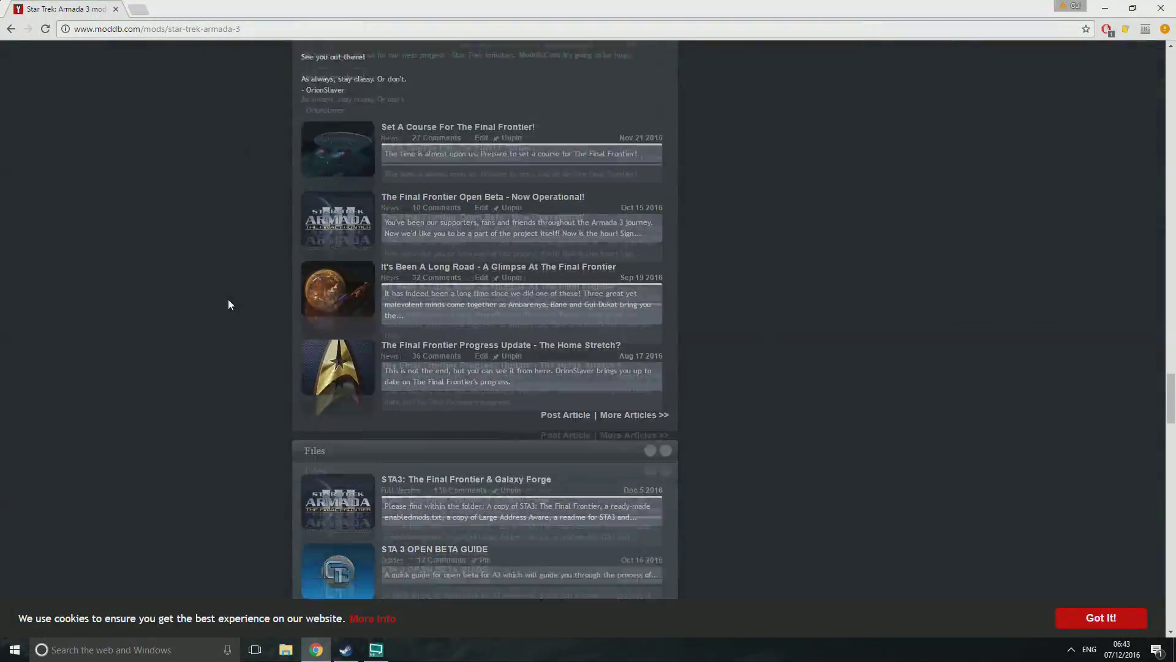
{"action": "left_click", "coordinate": [425, 336]}
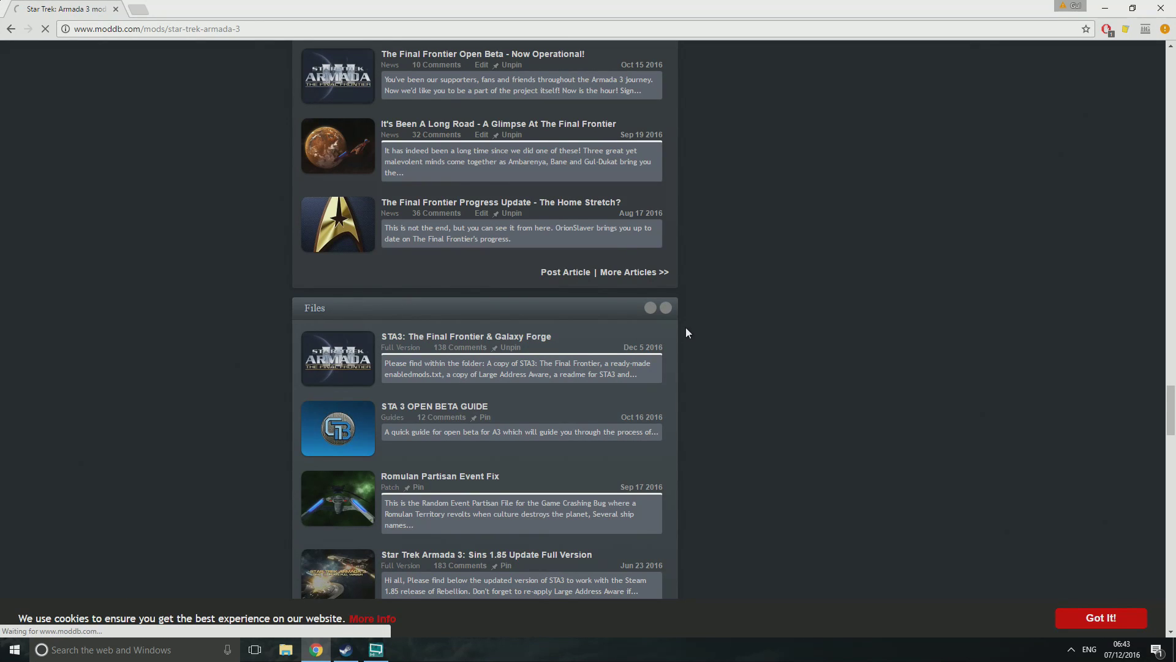
Start downloading STA3_Final_Frontier.7z, close the browser and select the STA3 Final Frontier.7z archive on the desktop.
{"action": "scroll", "coordinate": [457, 220], "scroll_direction": "down", "scroll_amount": 4}
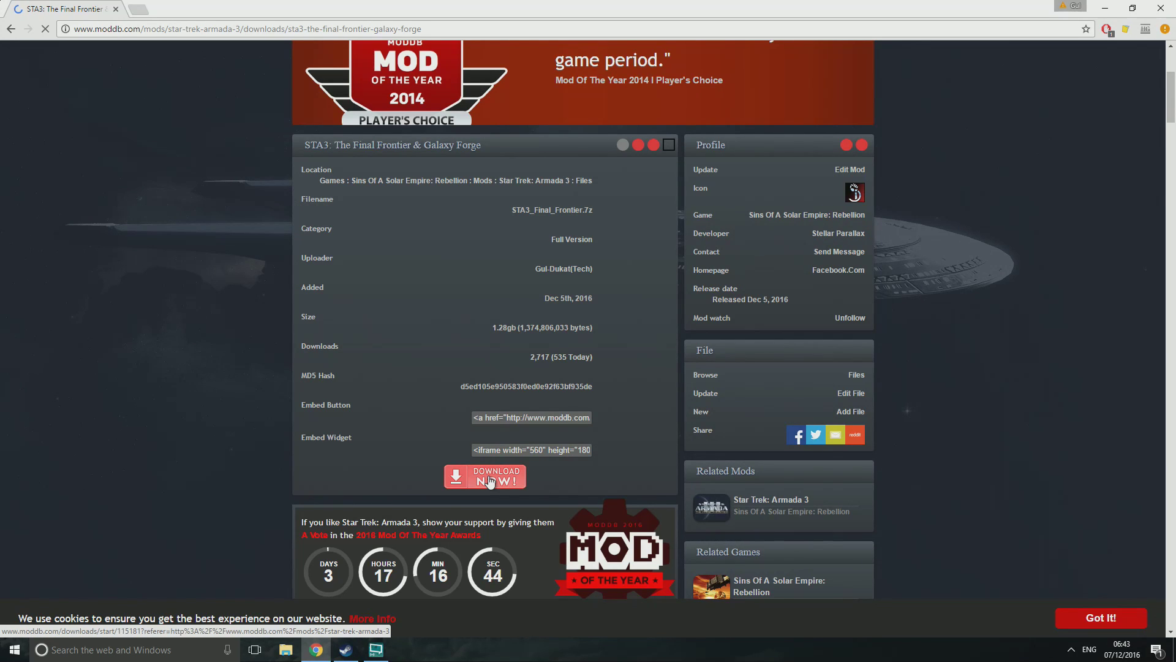
{"action": "left_click", "coordinate": [489, 482]}
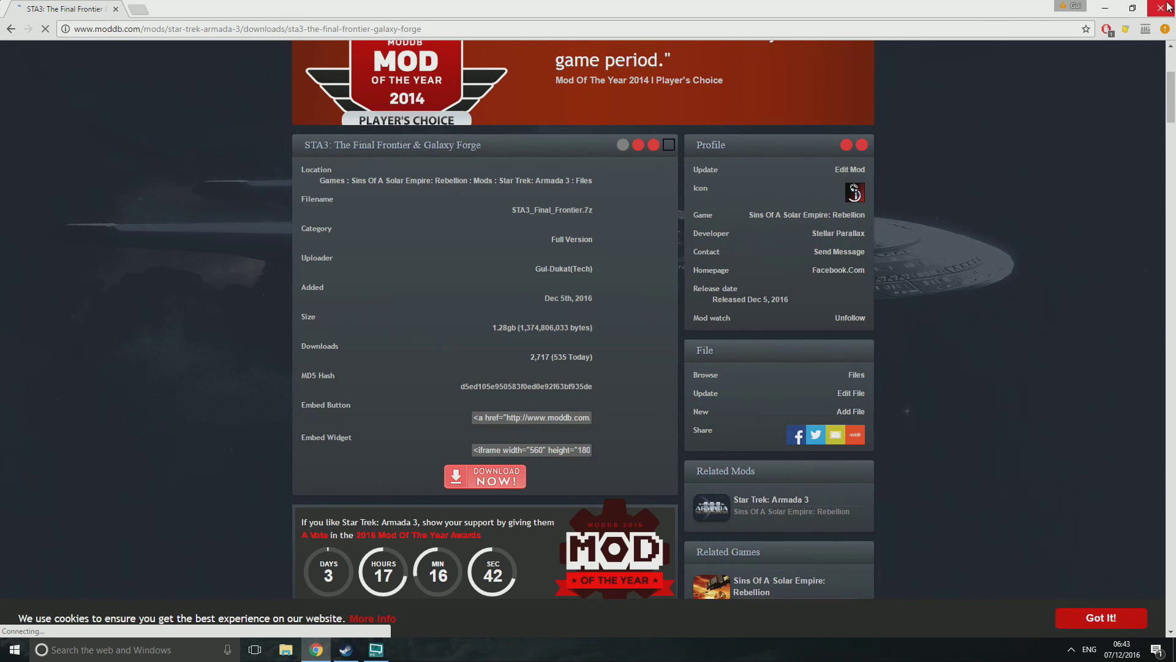
{"action": "left_click", "coordinate": [1166, 7]}
{"action": "left_click_drag", "start_coordinate": [905, 109], "coordinate": [902, 107]}
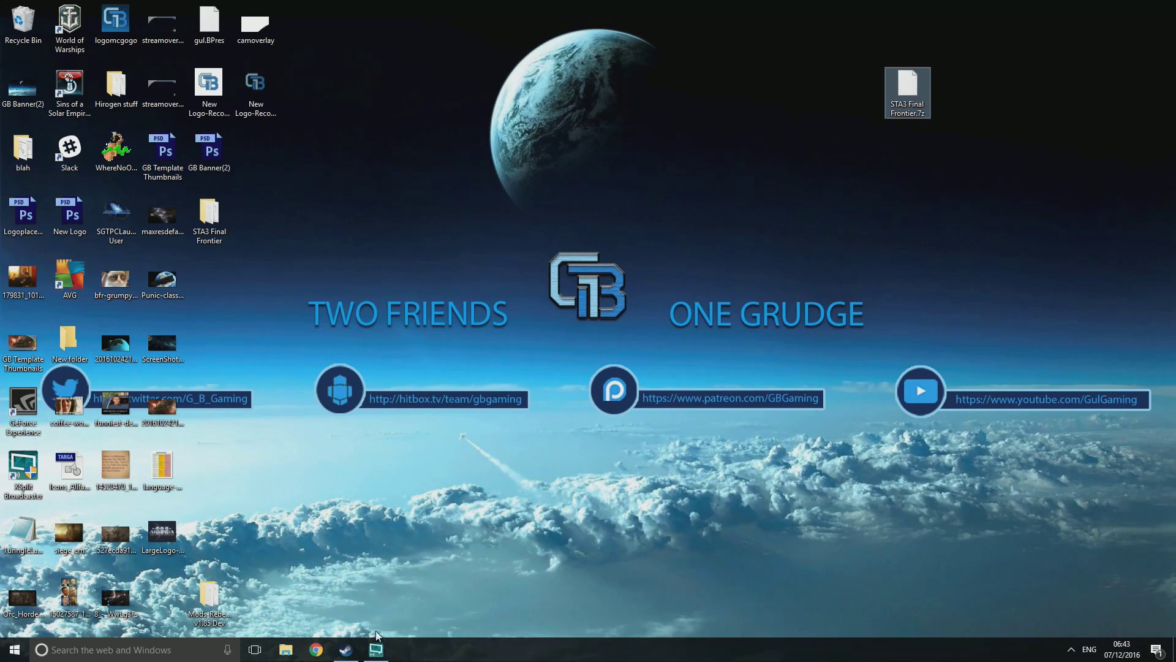
Bring up Steam and browse in File Explorer to Documents\My Games\Ironclad Games\Sins of a Solar Empire Rebellion to examine its folders.
{"action": "left_click", "coordinate": [345, 651]}
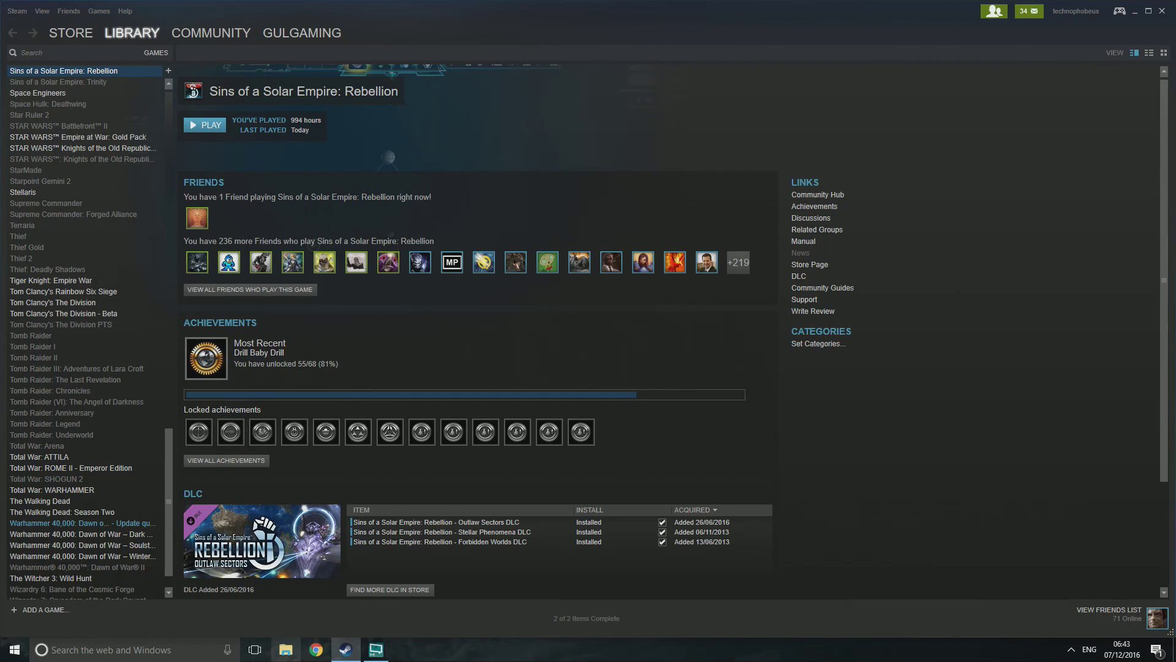
{"action": "left_click", "coordinate": [285, 652]}
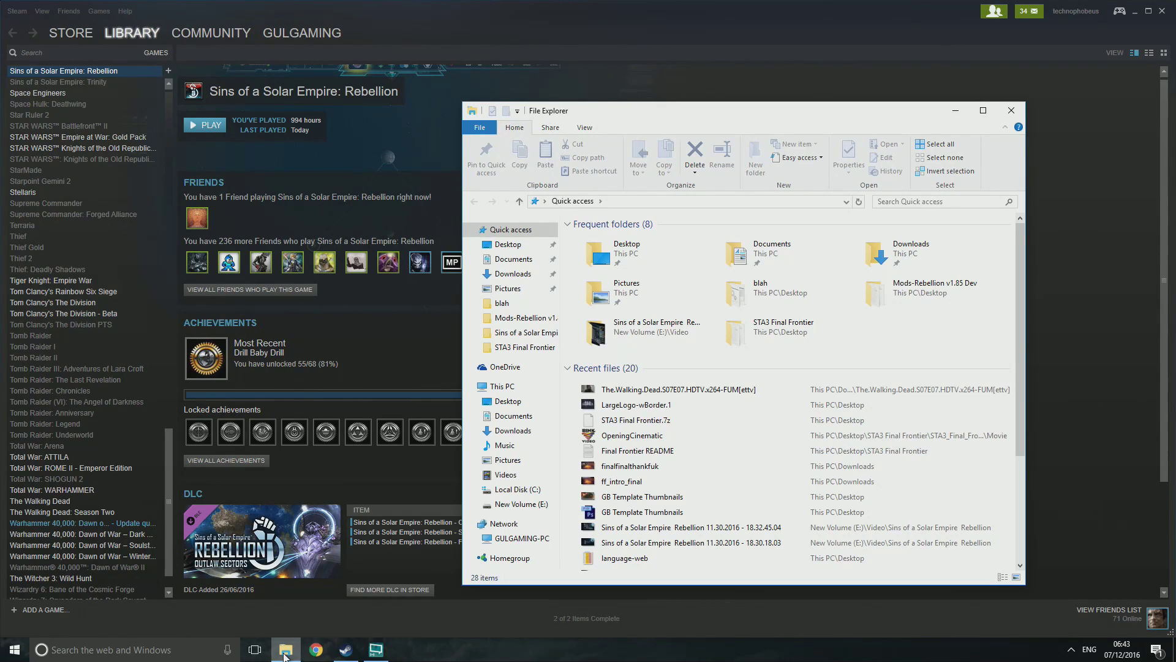
{"action": "left_click", "coordinate": [512, 260]}
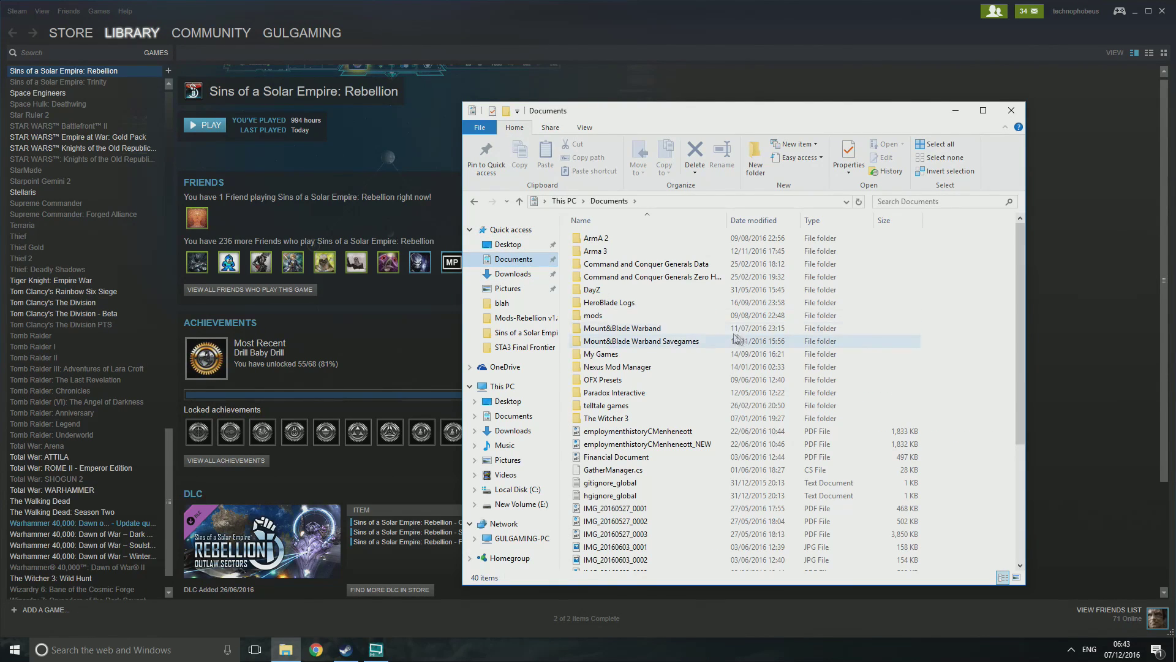
{"action": "double_click", "coordinate": [621, 359]}
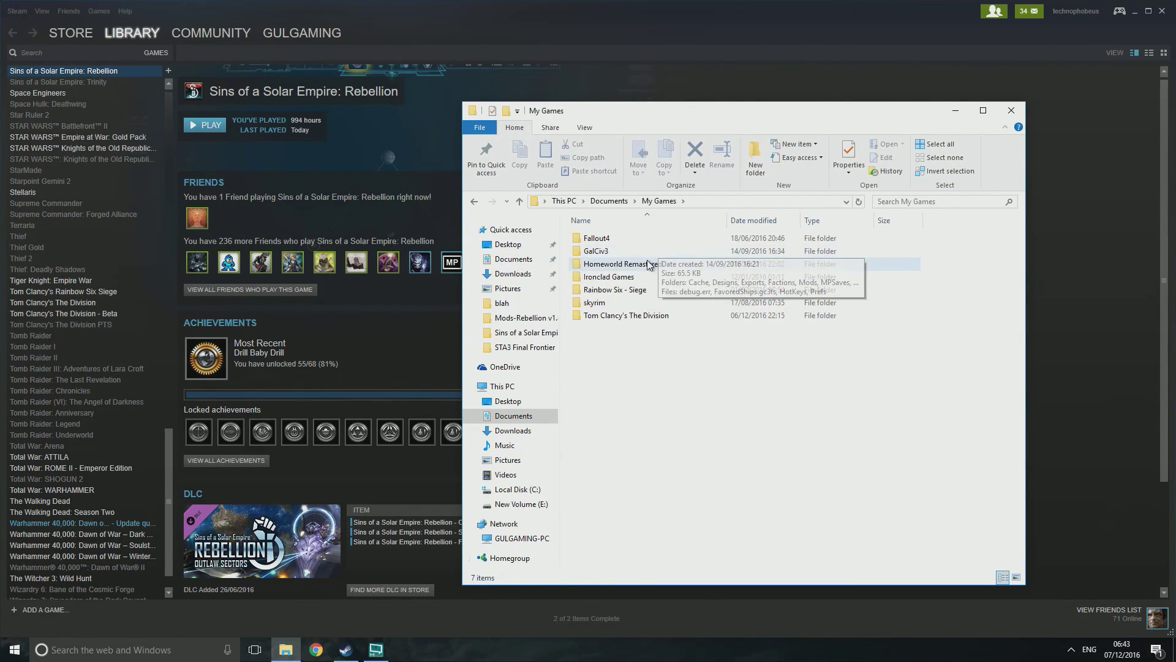
{"action": "double_click", "coordinate": [596, 279]}
{"action": "double_click", "coordinate": [631, 238]}
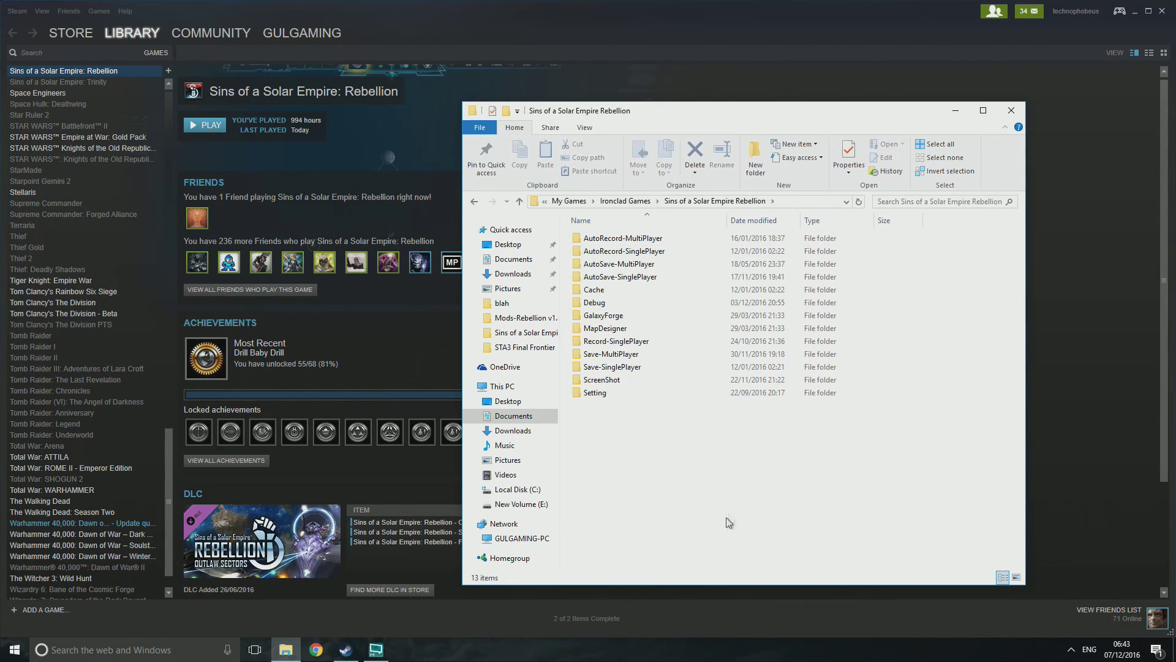
{"action": "left_click_drag", "start_coordinate": [919, 522], "coordinate": [568, 233]}
{"action": "left_click", "coordinate": [664, 456]}
Minimize File Explorer and launch Sins of a Solar Empire: Rebellion from the Steam library through its launcher to the main menu.
{"action": "left_click", "coordinate": [949, 114]}
{"action": "left_click", "coordinate": [224, 126]}
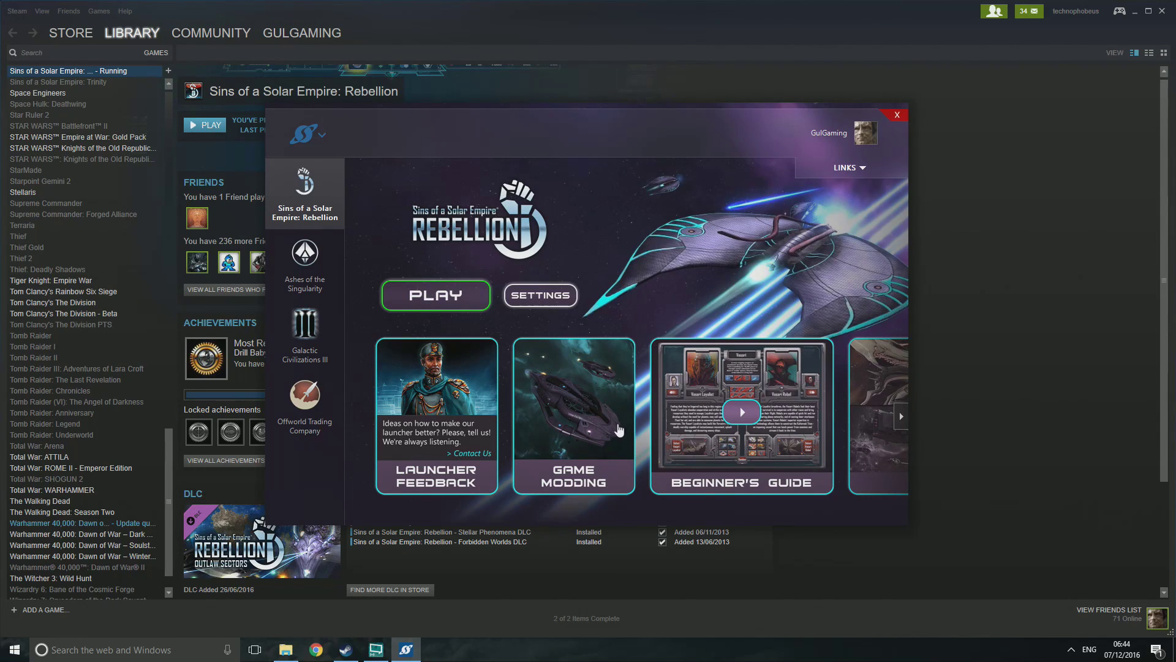
{"action": "left_click", "coordinate": [428, 295]}
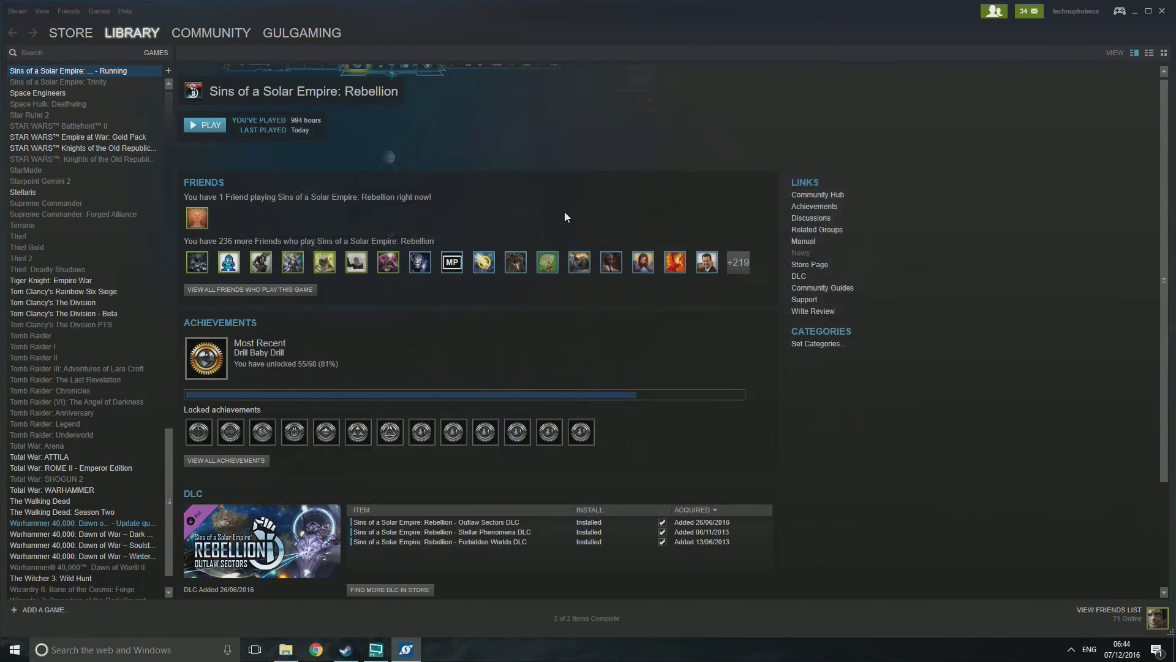
{"action": "left_click_drag", "start_coordinate": [141, 89], "coordinate": [484, 123]}
{"action": "left_click", "coordinate": [417, 236]}
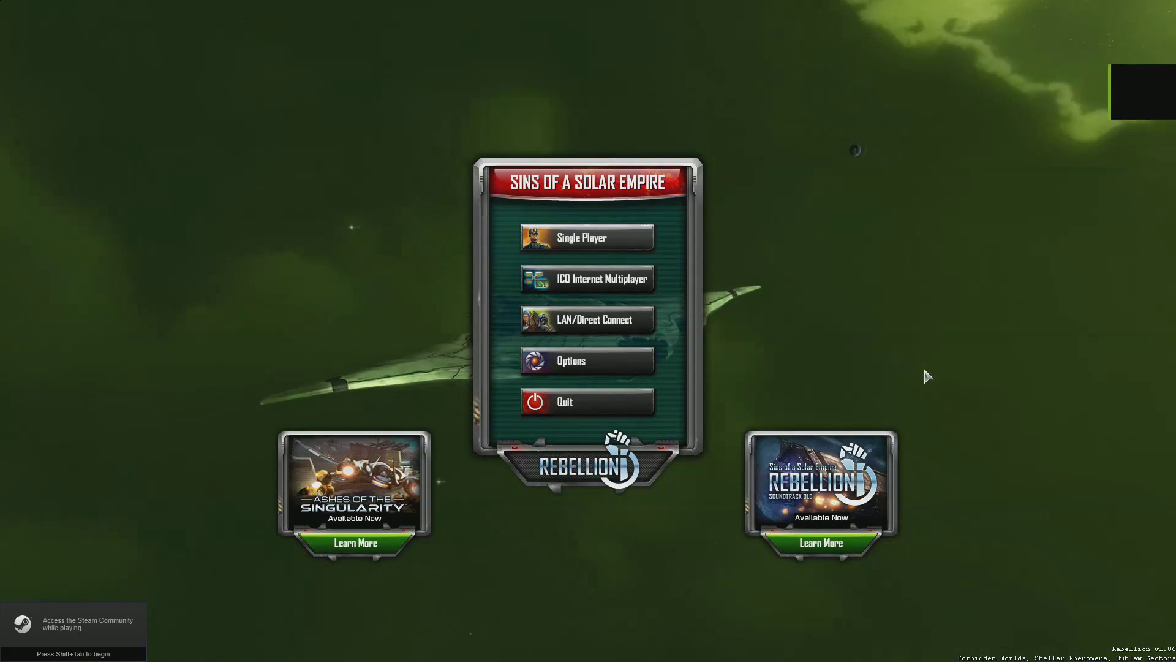
Show the mod path in the game's mod options and quit the game.
{"action": "left_click", "coordinate": [611, 364]}
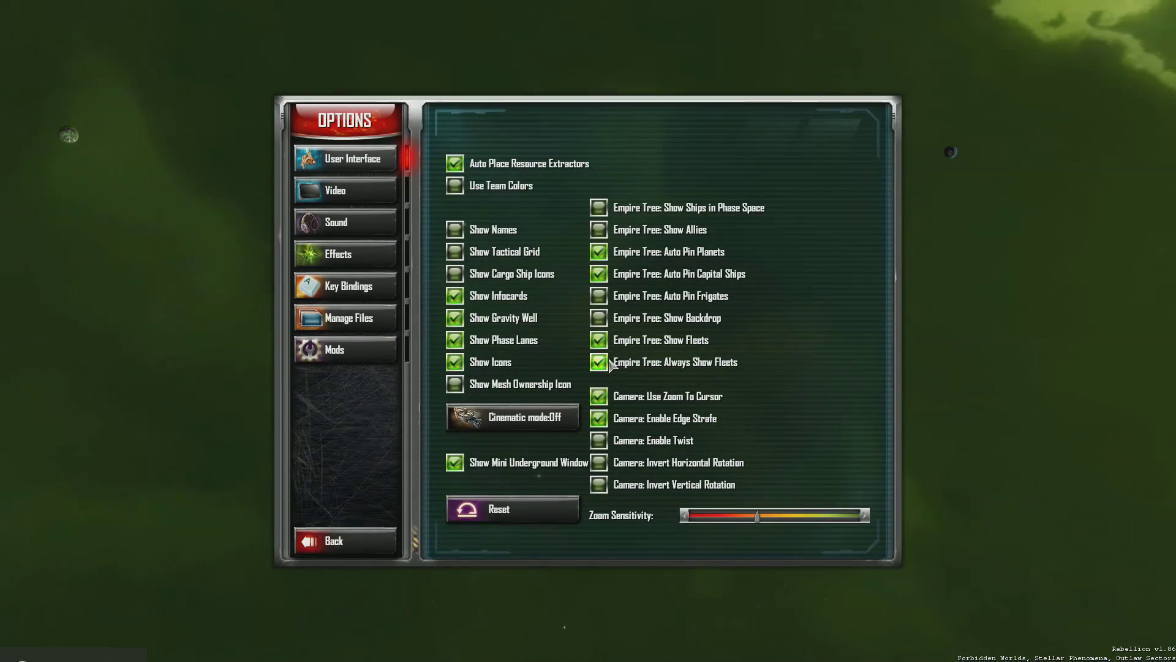
{"action": "left_click", "coordinate": [360, 353]}
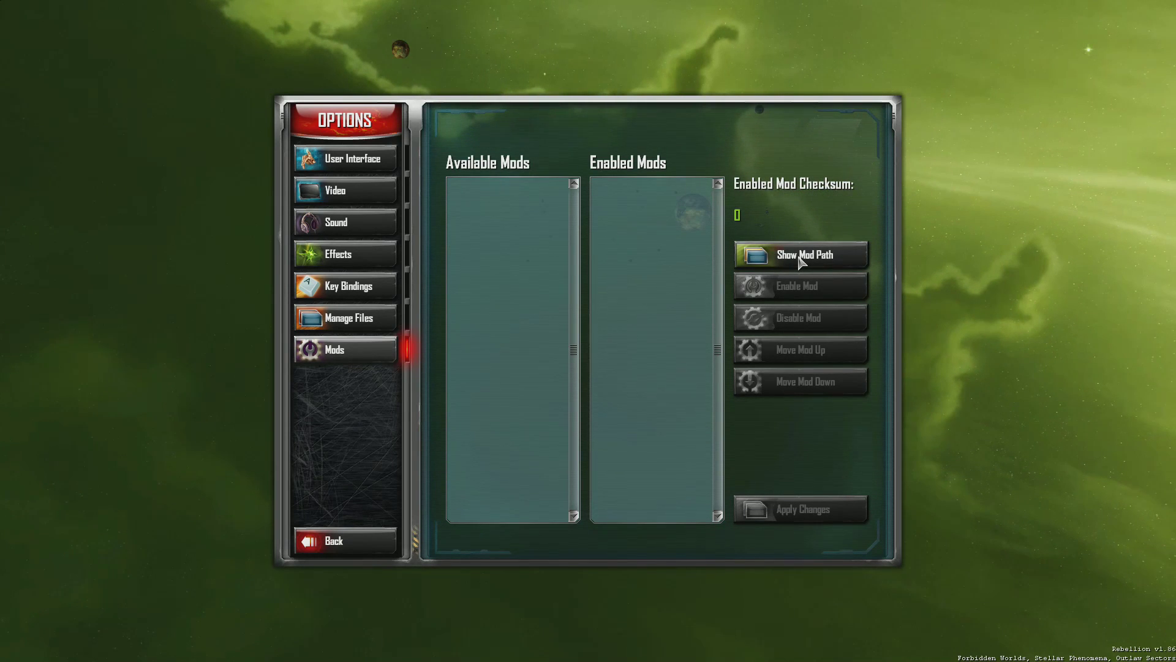
{"action": "left_click", "coordinate": [800, 261]}
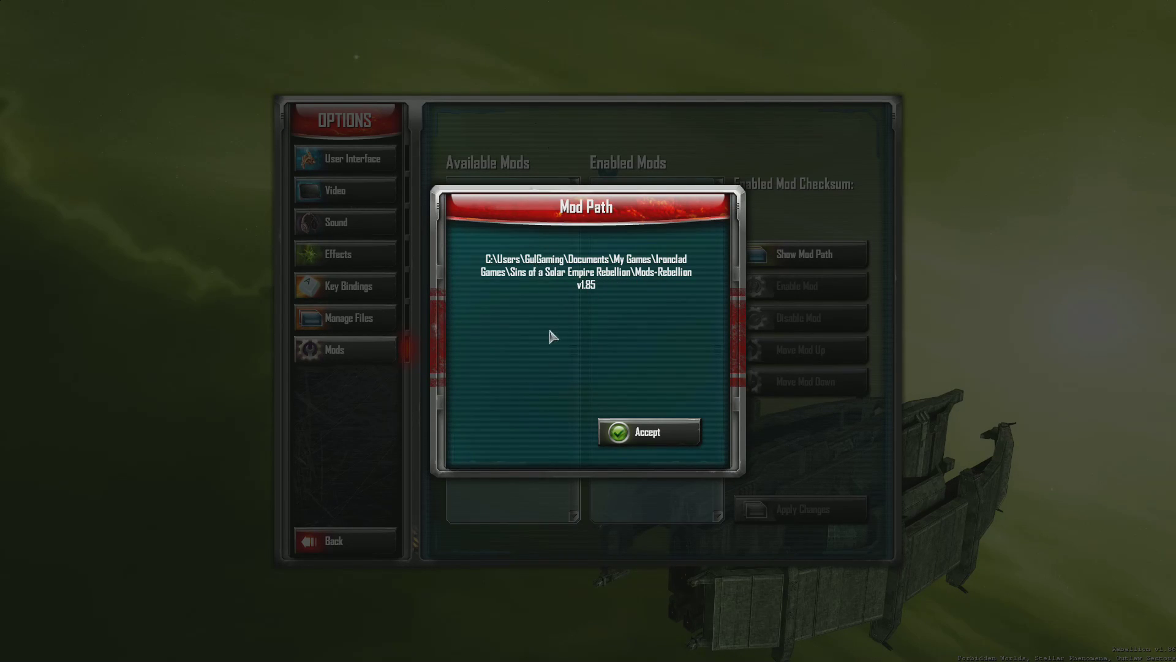
{"action": "left_click", "coordinate": [622, 432]}
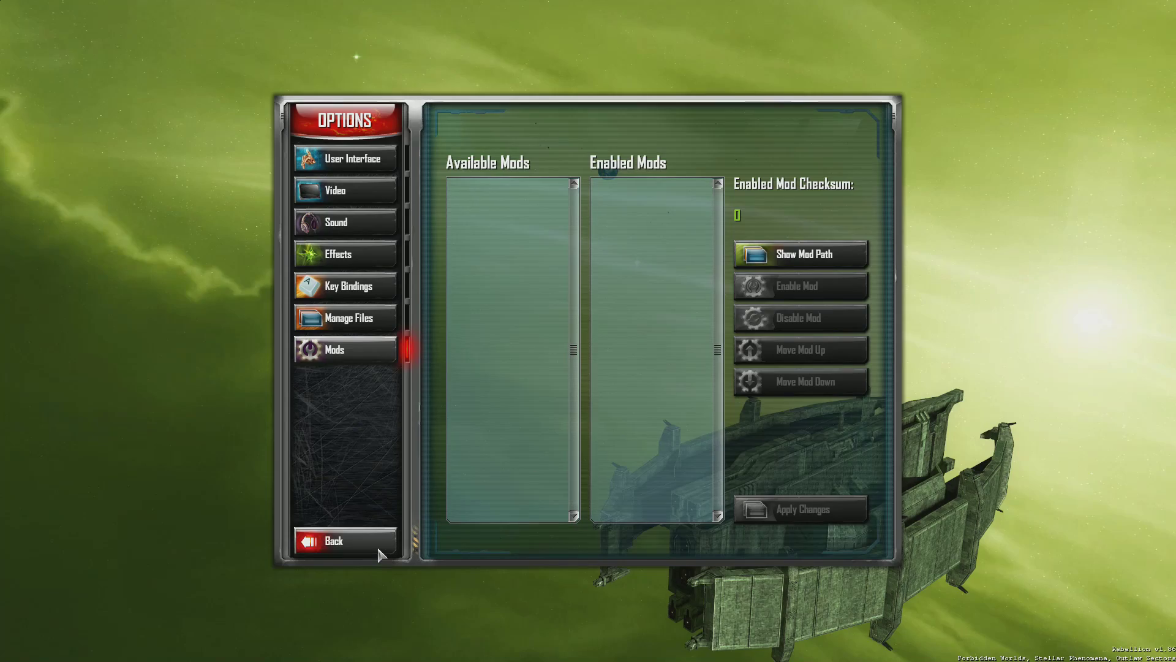
{"action": "left_click", "coordinate": [392, 542]}
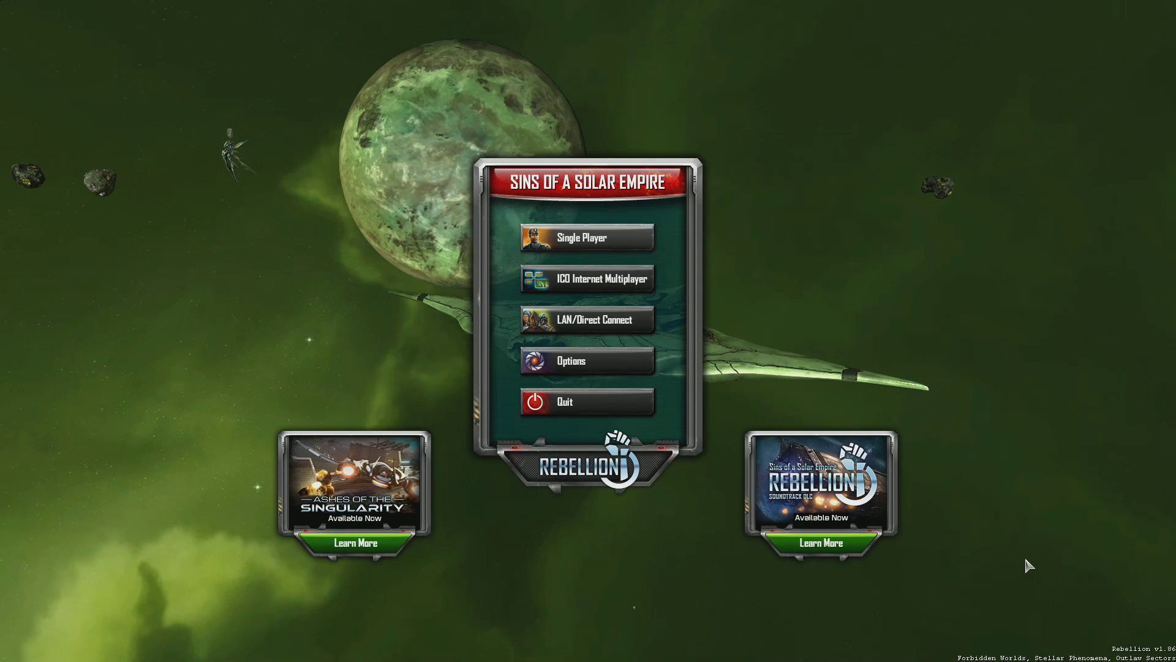
{"action": "left_click", "coordinate": [567, 402]}
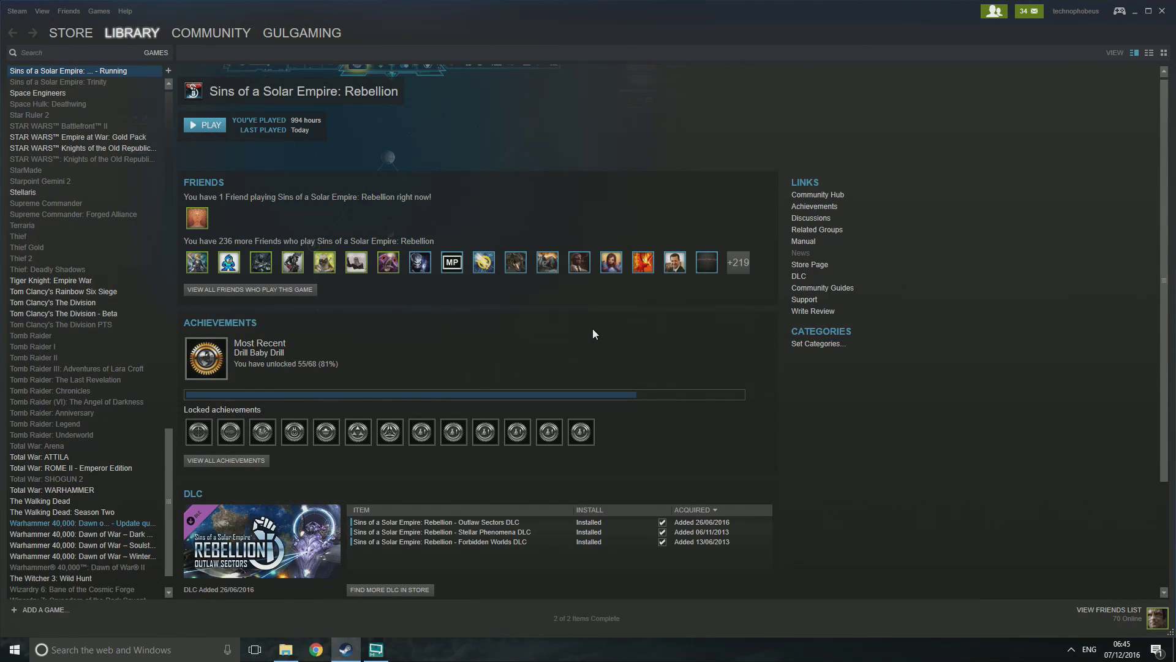
Examine the contents of the Mods-Rebellion v1.85 folder in File Explorer and return to its parent folder.
{"action": "left_click", "coordinate": [285, 650]}
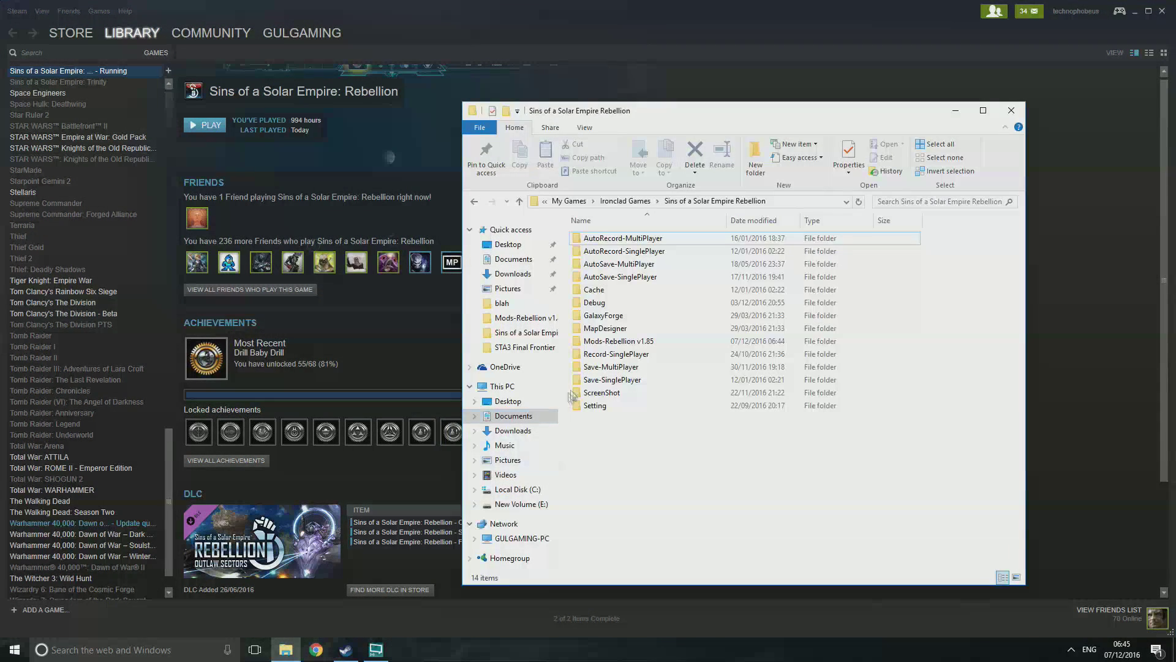
{"action": "left_click", "coordinate": [621, 342]}
{"action": "double_click", "coordinate": [620, 341]}
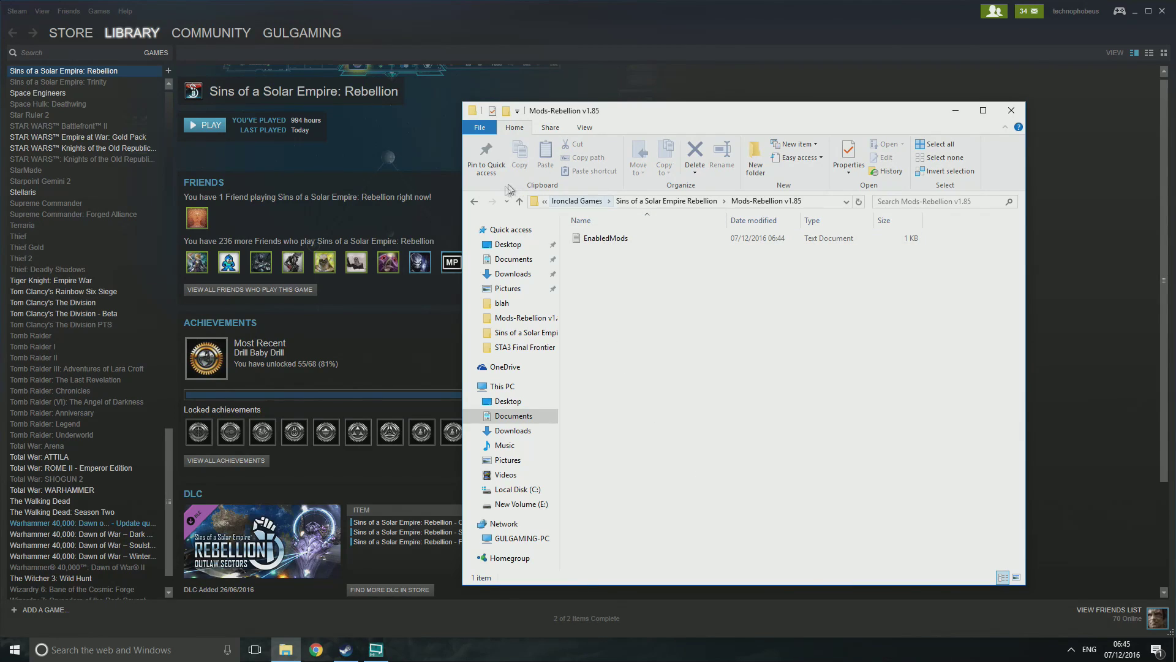
{"action": "key", "text": "alt+Left"}
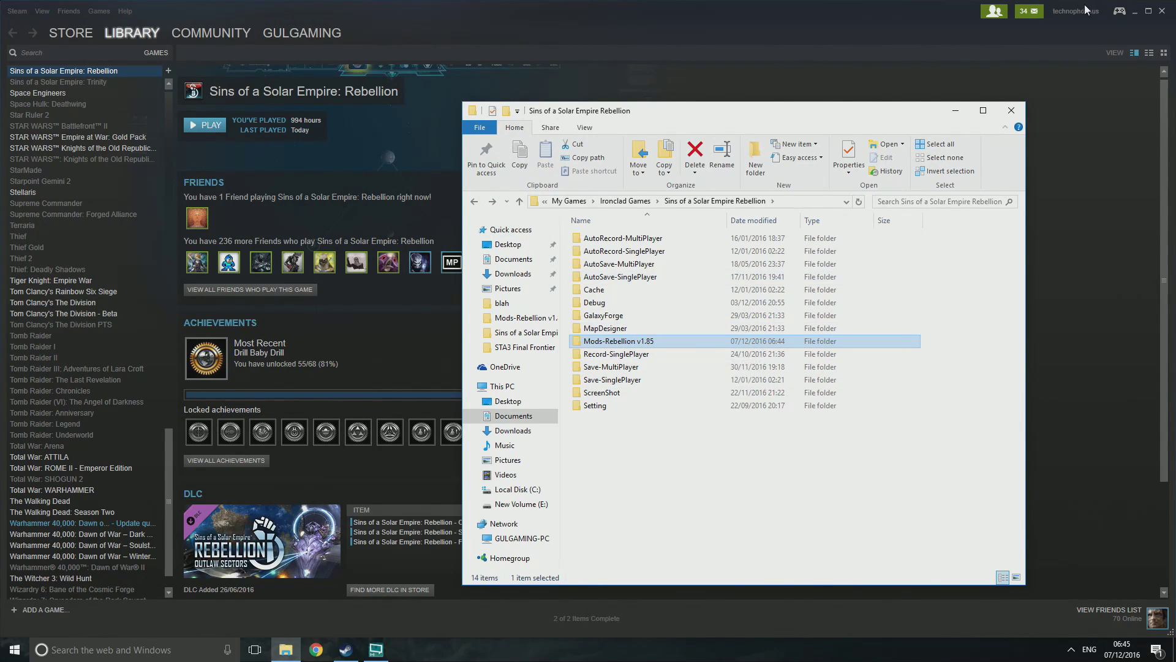
Clear the open windows off the desktop and open the STA3 Final Frontier.7z archive in 7-Zip.
{"action": "left_click", "coordinate": [1137, 11]}
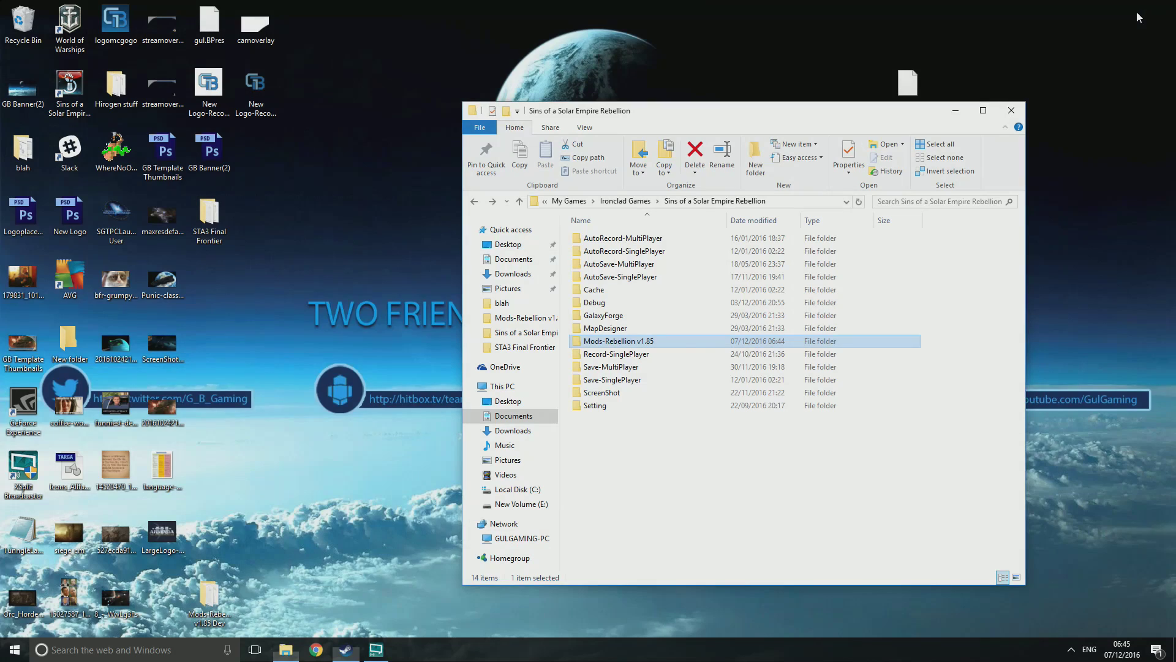
{"action": "left_click", "coordinate": [955, 111]}
{"action": "right_click", "coordinate": [901, 86]}
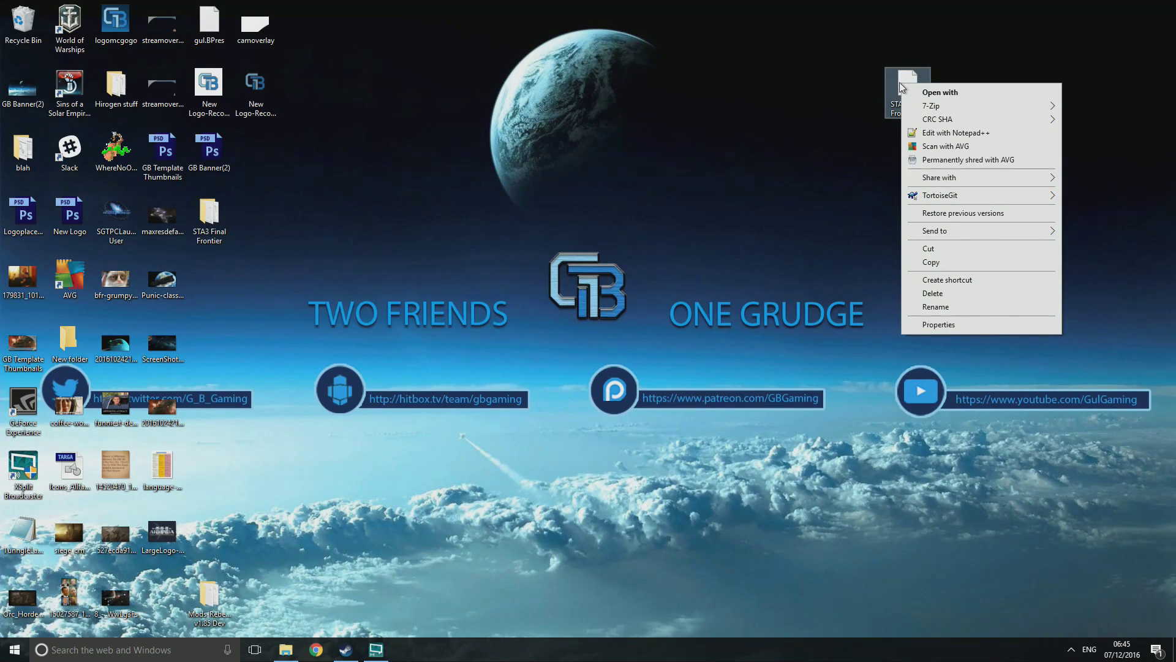
{"action": "mouse_move", "coordinate": [913, 109]}
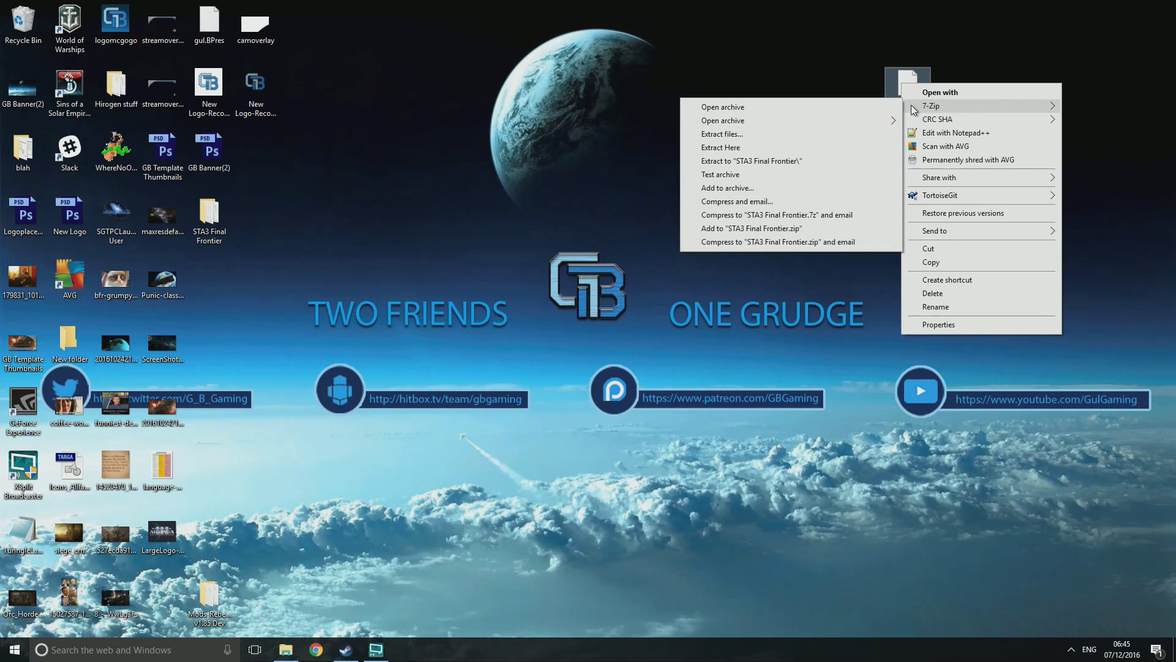
{"action": "left_click", "coordinate": [838, 109]}
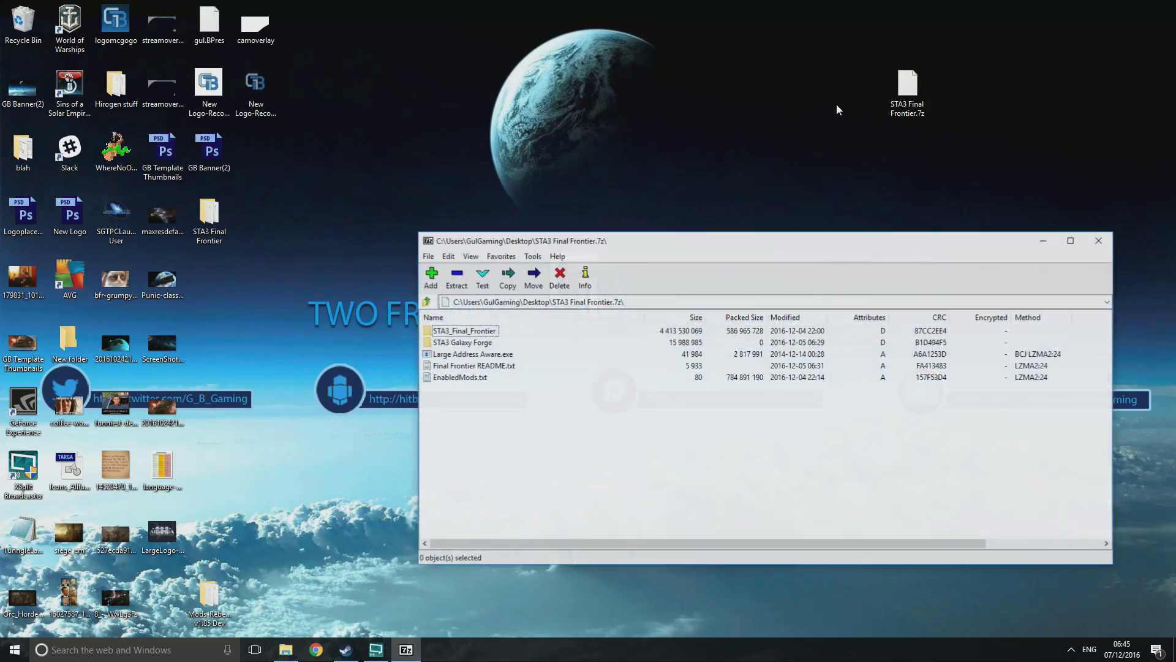
Select all five items in the archive and set their extraction destination to the game's Mods-Rebellion v1.85 folder.
{"action": "left_click_drag", "start_coordinate": [668, 465], "coordinate": [399, 273]}
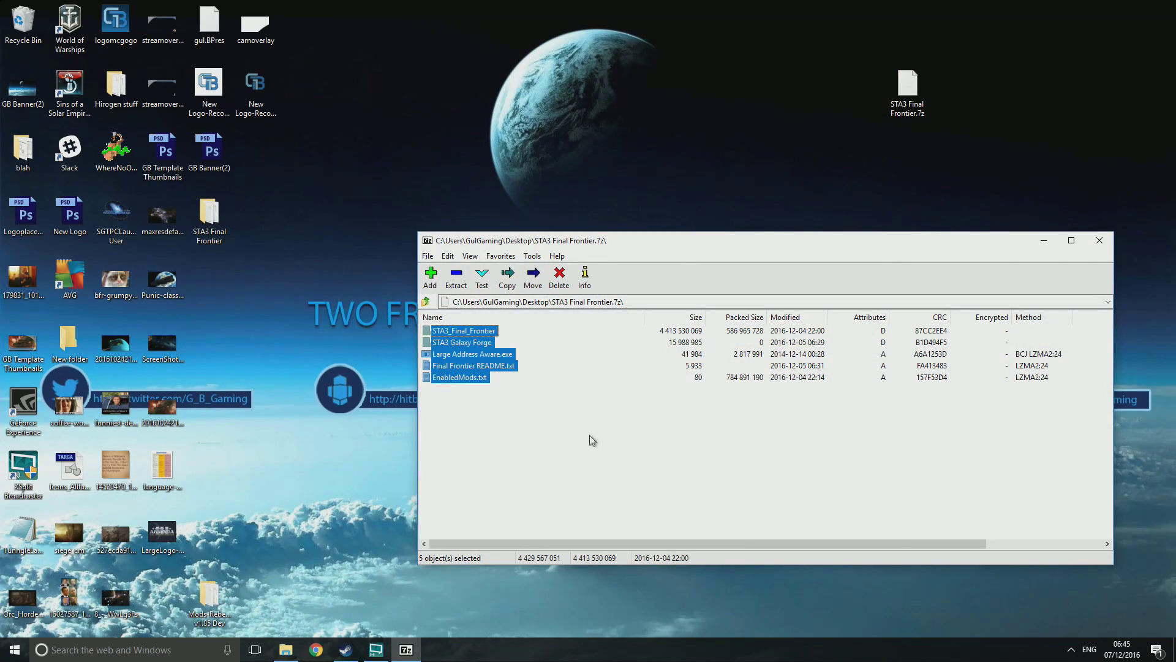
{"action": "left_click", "coordinate": [455, 275]}
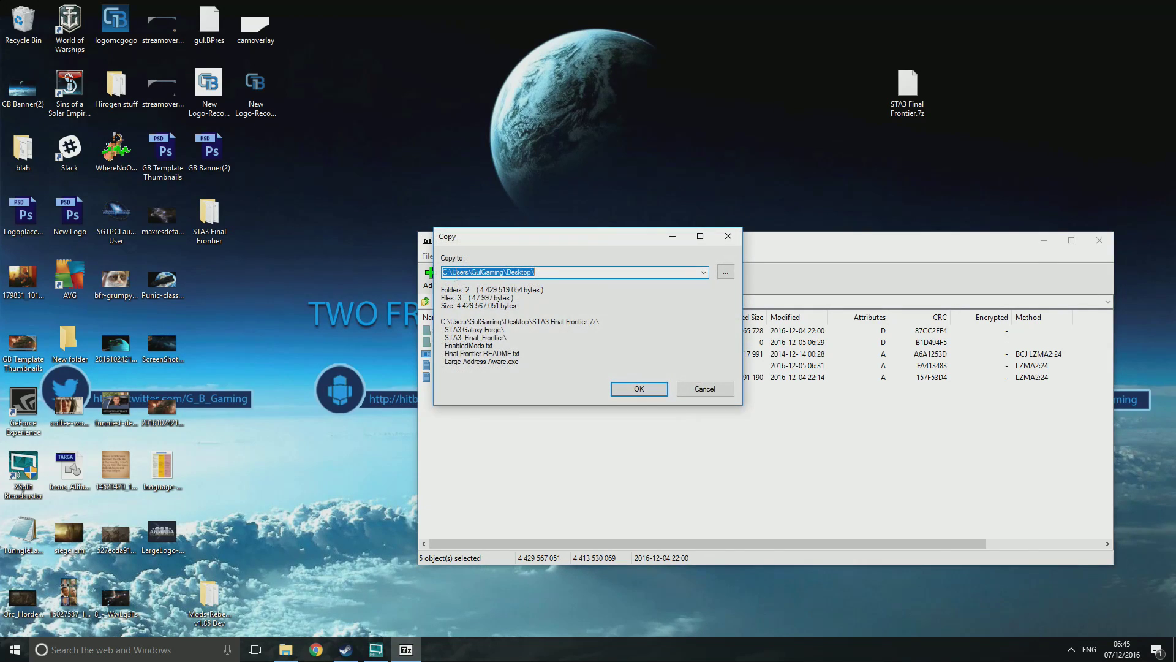
{"action": "left_click", "coordinate": [703, 273]}
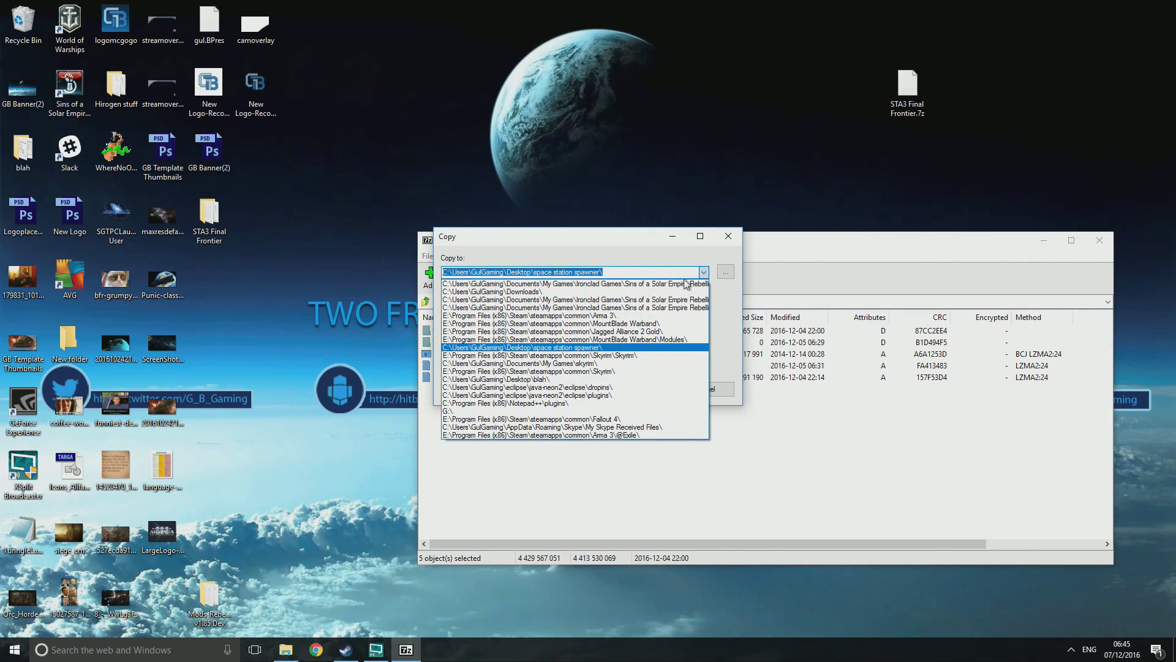
{"action": "left_click", "coordinate": [685, 283]}
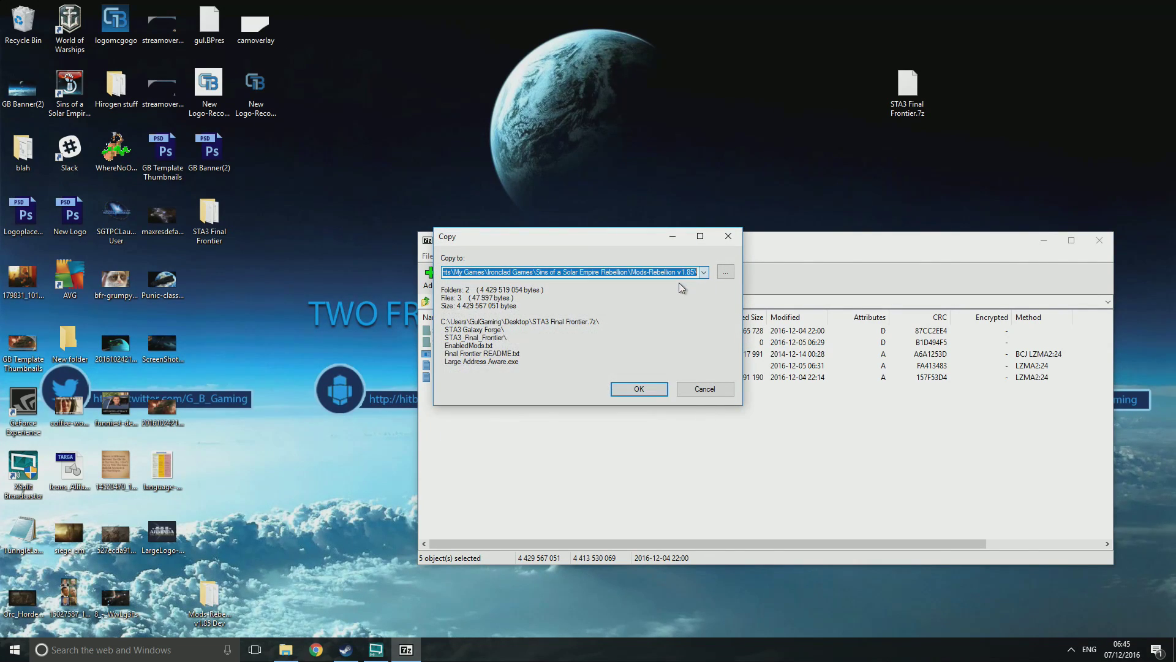
{"action": "left_click_drag", "start_coordinate": [457, 273], "coordinate": [408, 275]}
{"action": "left_click", "coordinate": [460, 272]}
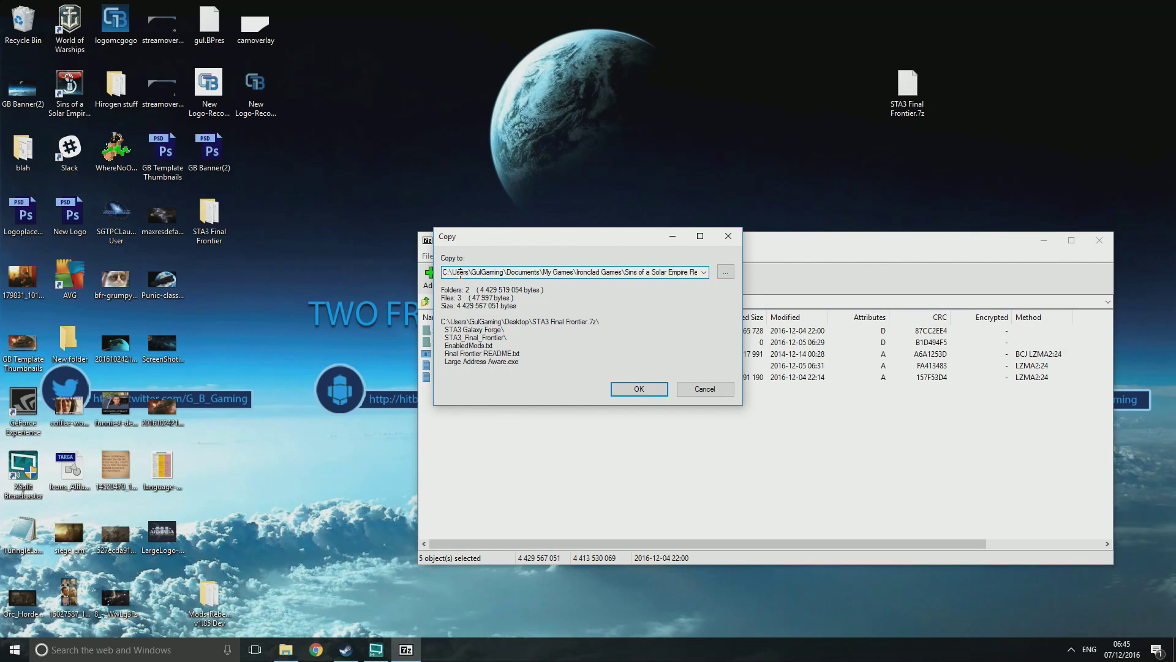
{"action": "left_click_drag", "start_coordinate": [514, 272], "coordinate": [701, 277]}
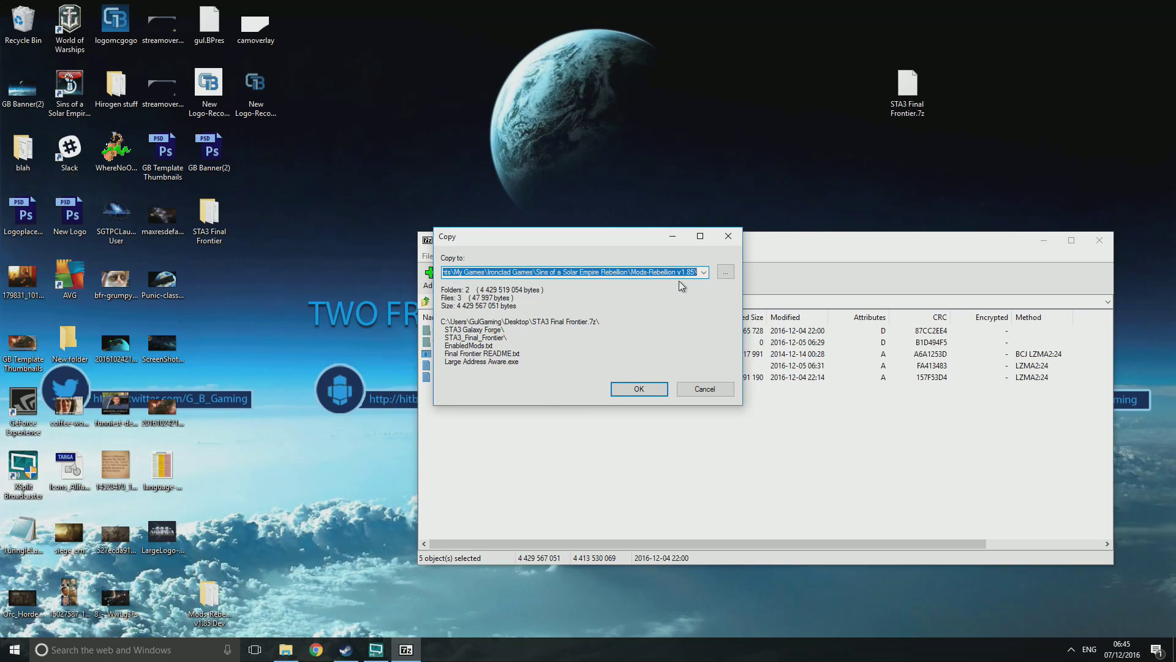
Extract the files, replacing all existing ones in the destination, and close the archive.
{"action": "left_click", "coordinate": [632, 391]}
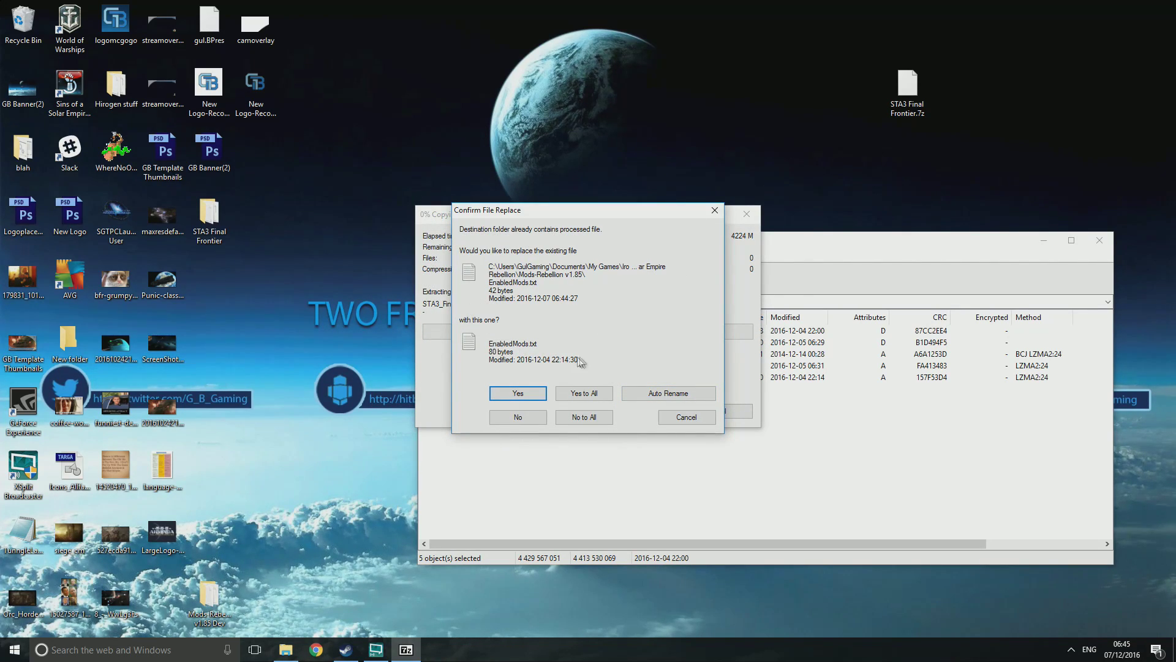
{"action": "left_click", "coordinate": [582, 392]}
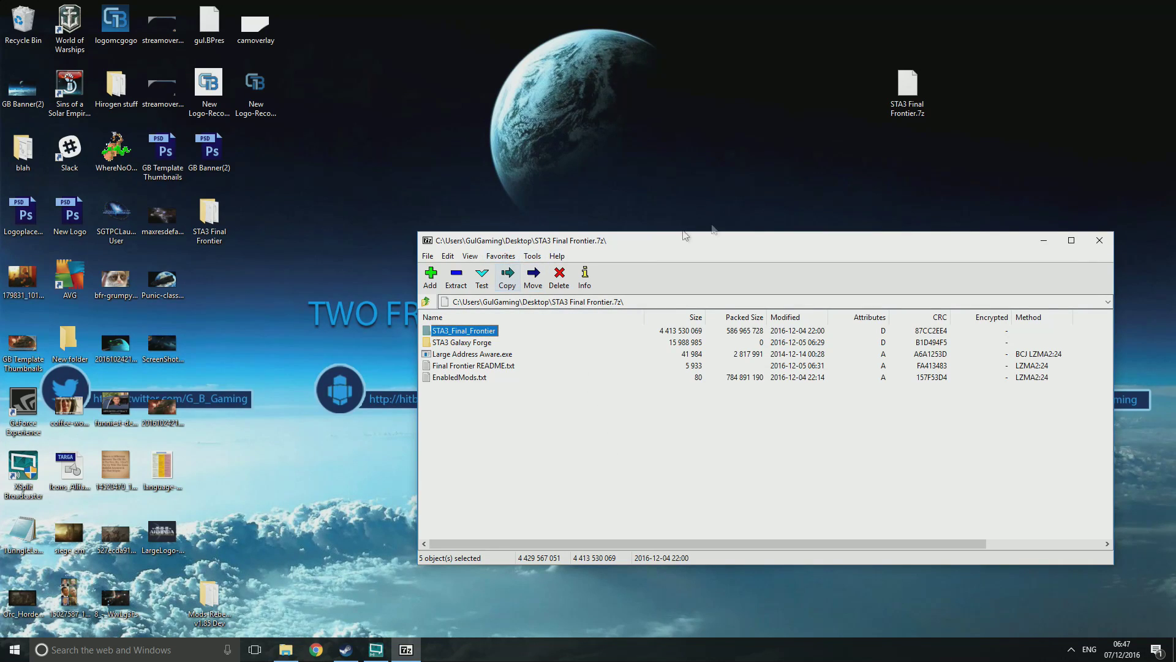
{"action": "left_click", "coordinate": [1100, 242]}
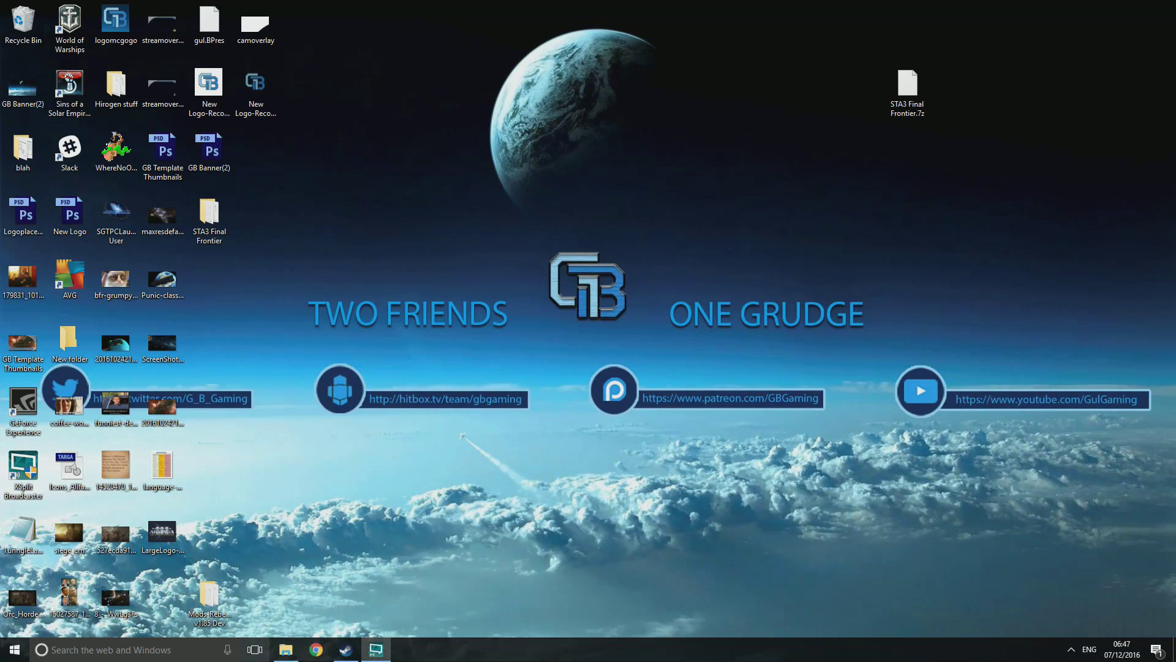
Examine the extracted files in the Mods-Rebellion v1.85 folder in File Explorer, including the contents of STA3 Galaxy Forge.
{"action": "left_click", "coordinate": [285, 648]}
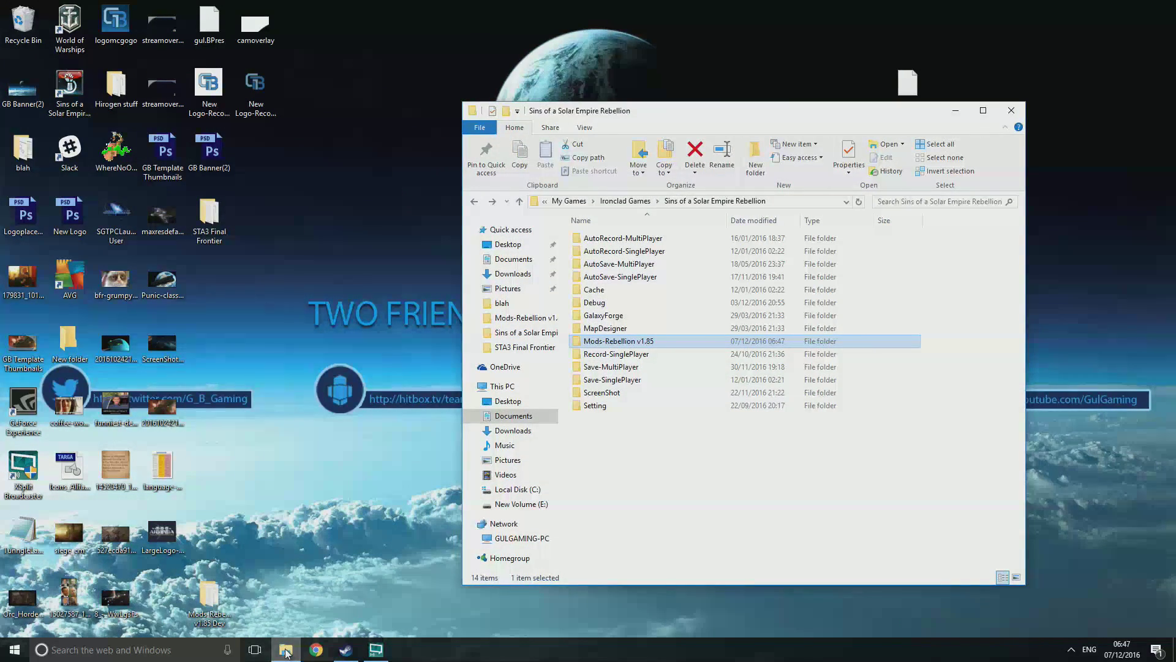
{"action": "double_click", "coordinate": [618, 341]}
{"action": "left_click_drag", "start_coordinate": [835, 402], "coordinate": [576, 233]}
{"action": "left_click", "coordinate": [678, 395]}
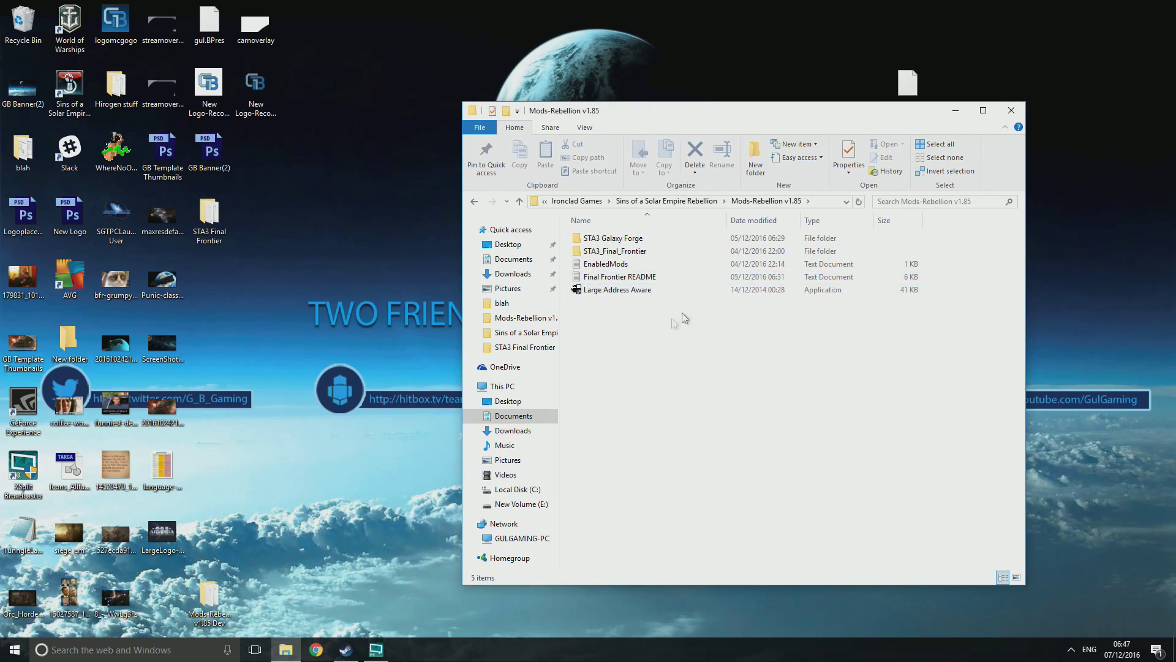
{"action": "left_click", "coordinate": [609, 246]}
{"action": "double_click", "coordinate": [611, 242]}
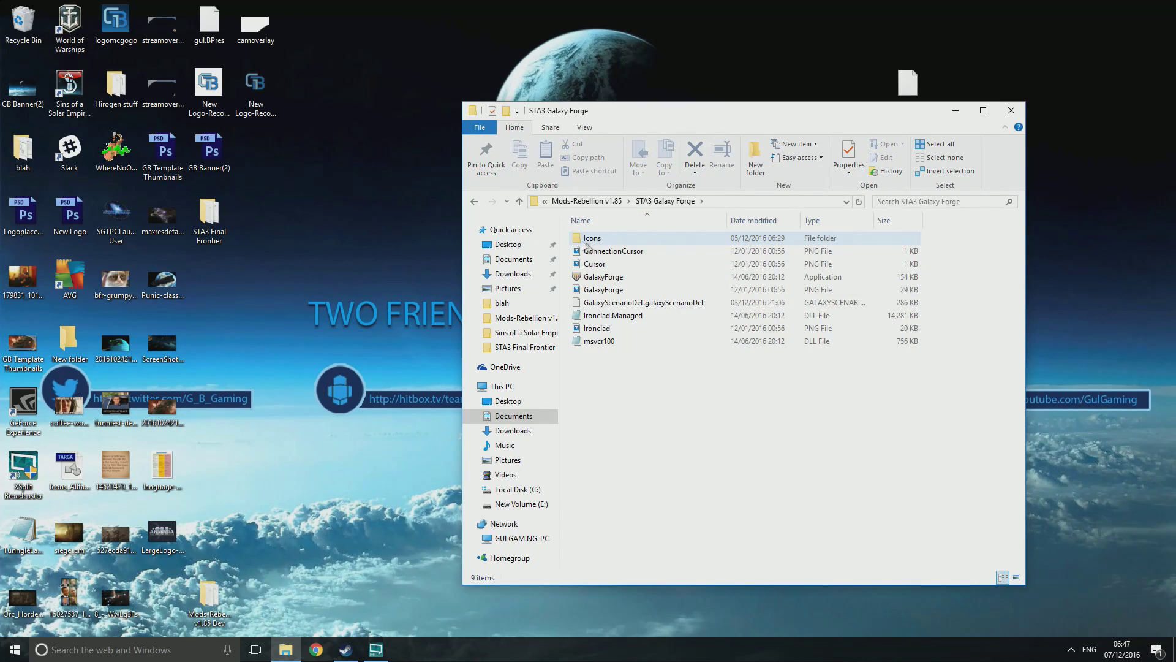
{"action": "left_click", "coordinate": [474, 201]}
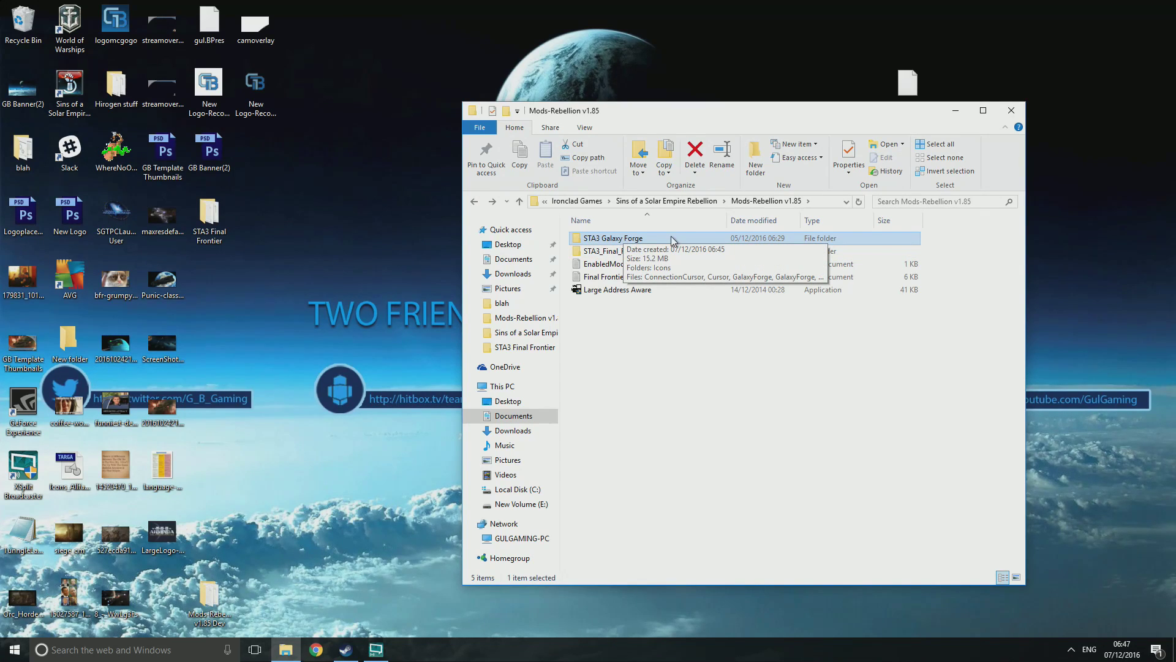
{"action": "left_click", "coordinate": [605, 268]}
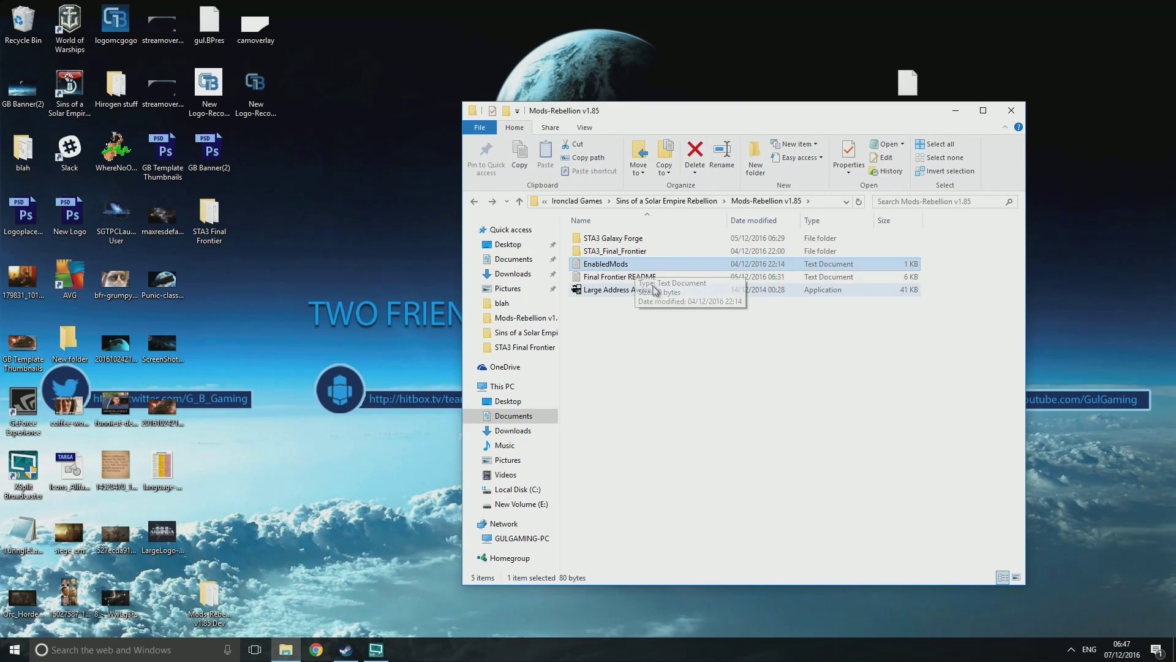
Run the Large Address Aware application from the mod folder and allow it to make changes to the device.
{"action": "left_click", "coordinate": [607, 291]}
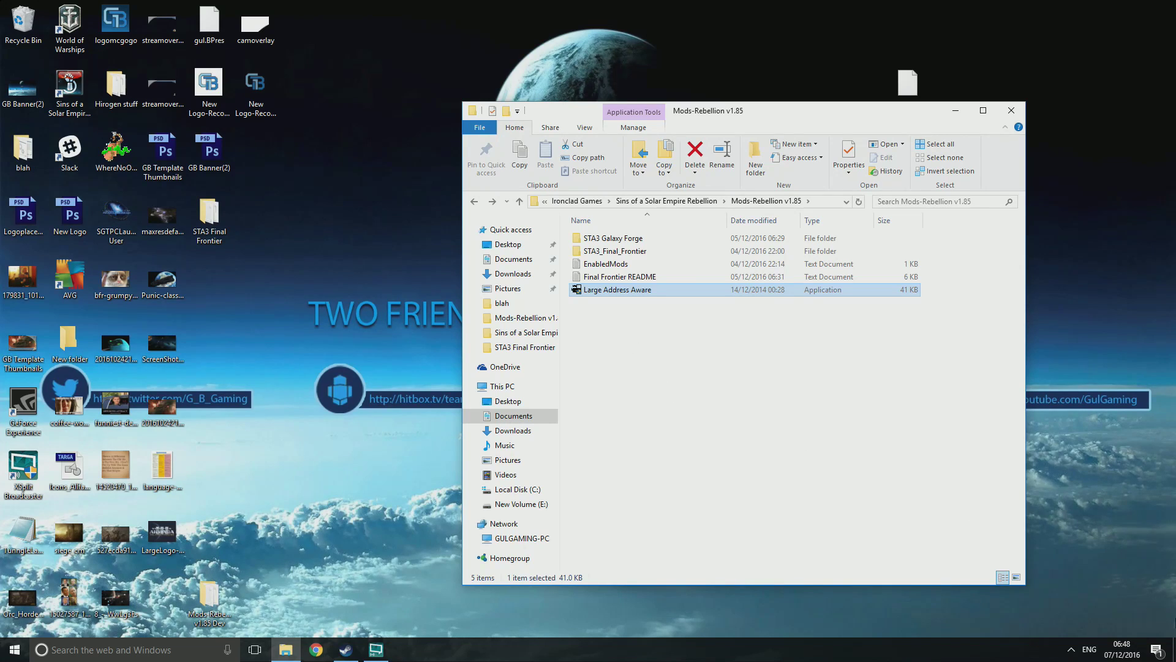
{"action": "double_click", "coordinate": [600, 289]}
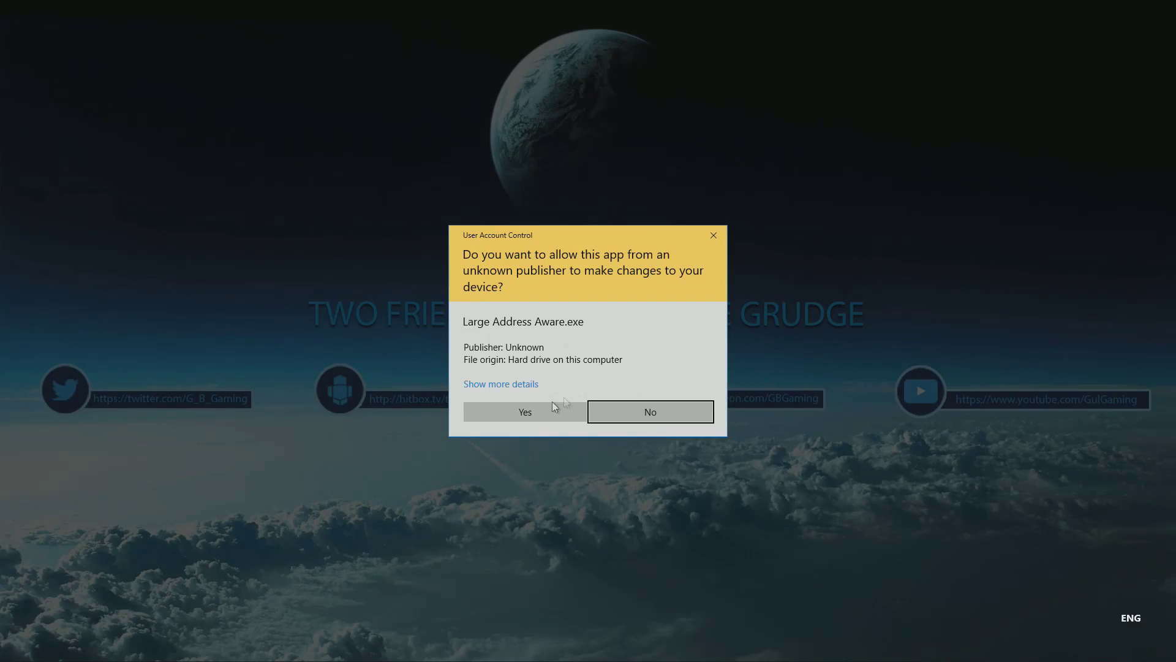
{"action": "left_click", "coordinate": [538, 405]}
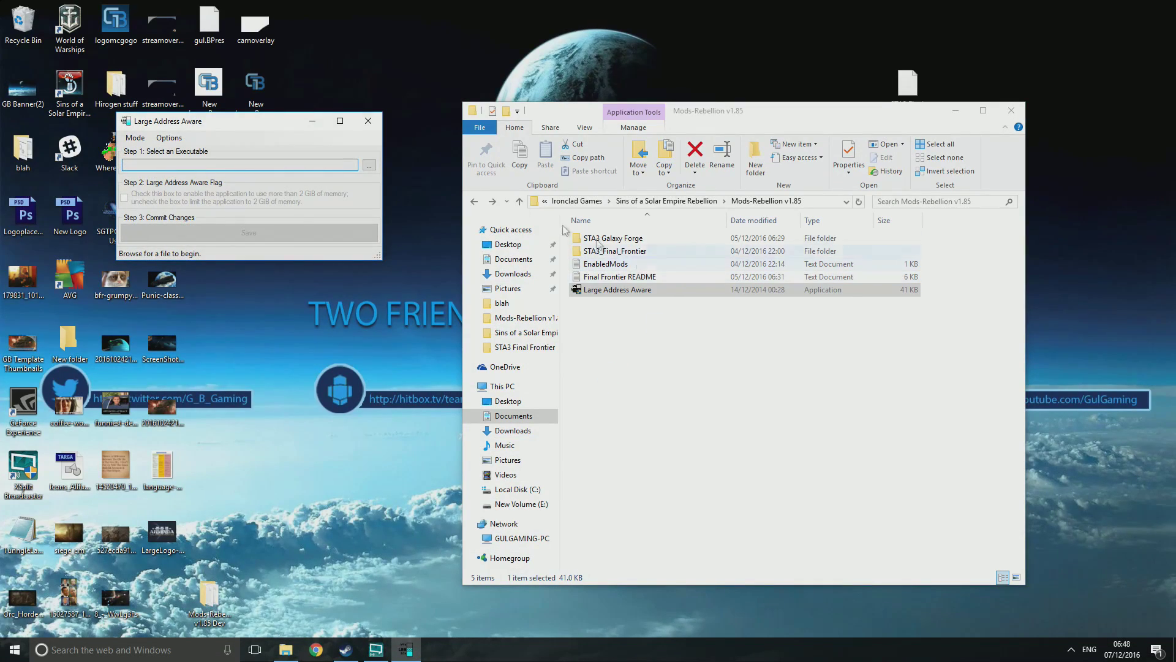
Load the Sins of a Solar Empire Rebellion executable from the game's Steam folder into Large Address Aware, not the Dev version.
{"action": "left_click", "coordinate": [369, 165]}
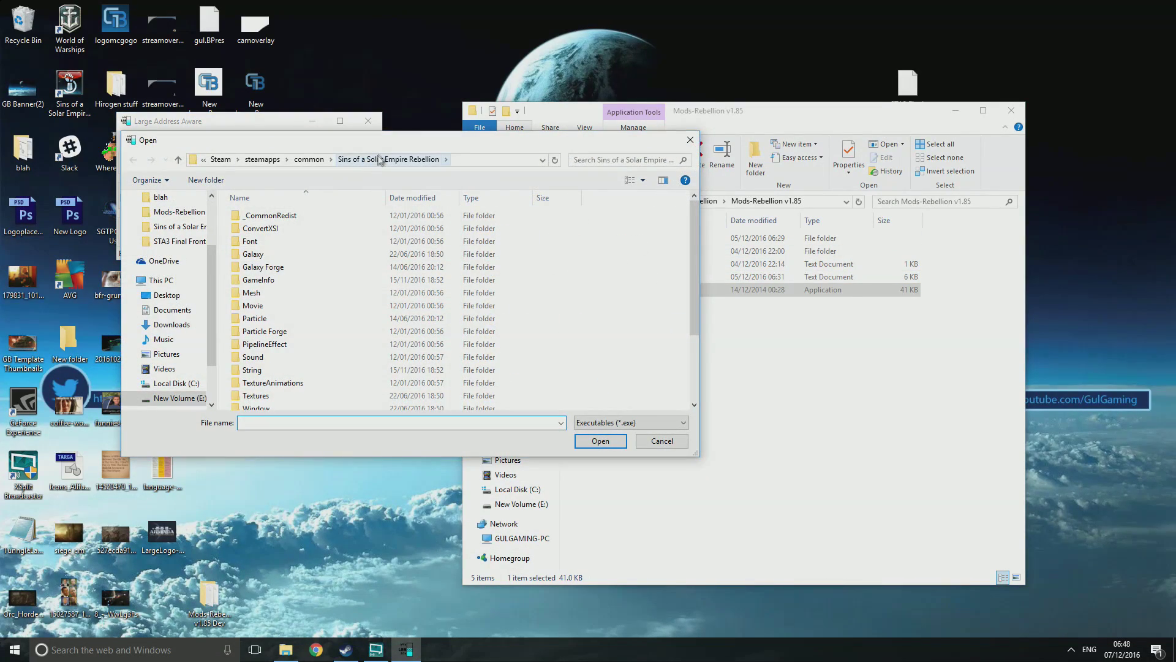
{"action": "left_click_drag", "start_coordinate": [354, 141], "coordinate": [535, 117]}
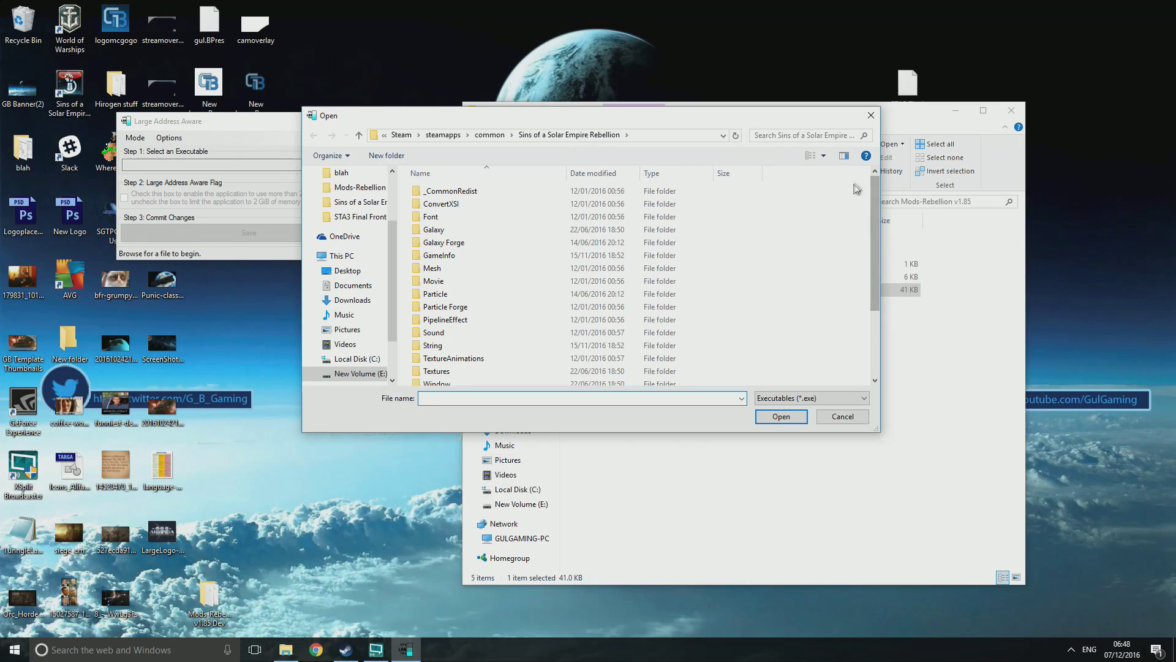
{"action": "scroll", "coordinate": [875, 188], "scroll_direction": "down", "scroll_amount": 1}
{"action": "scroll", "coordinate": [875, 188], "scroll_direction": "down", "scroll_amount": 2}
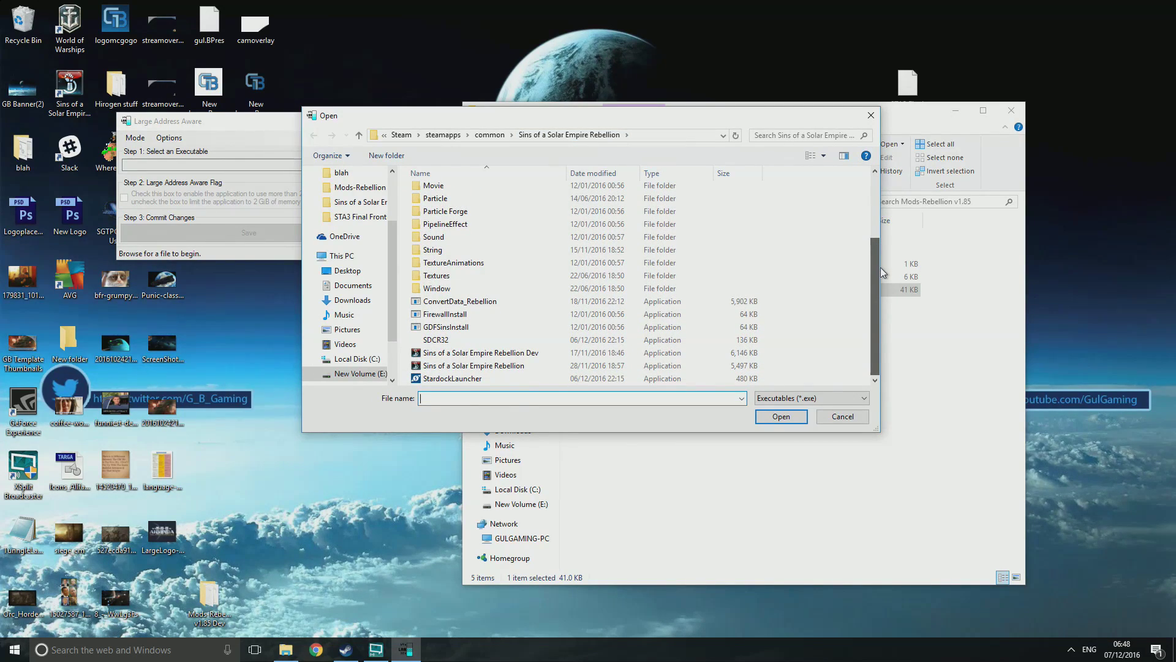
{"action": "left_click", "coordinate": [456, 367]}
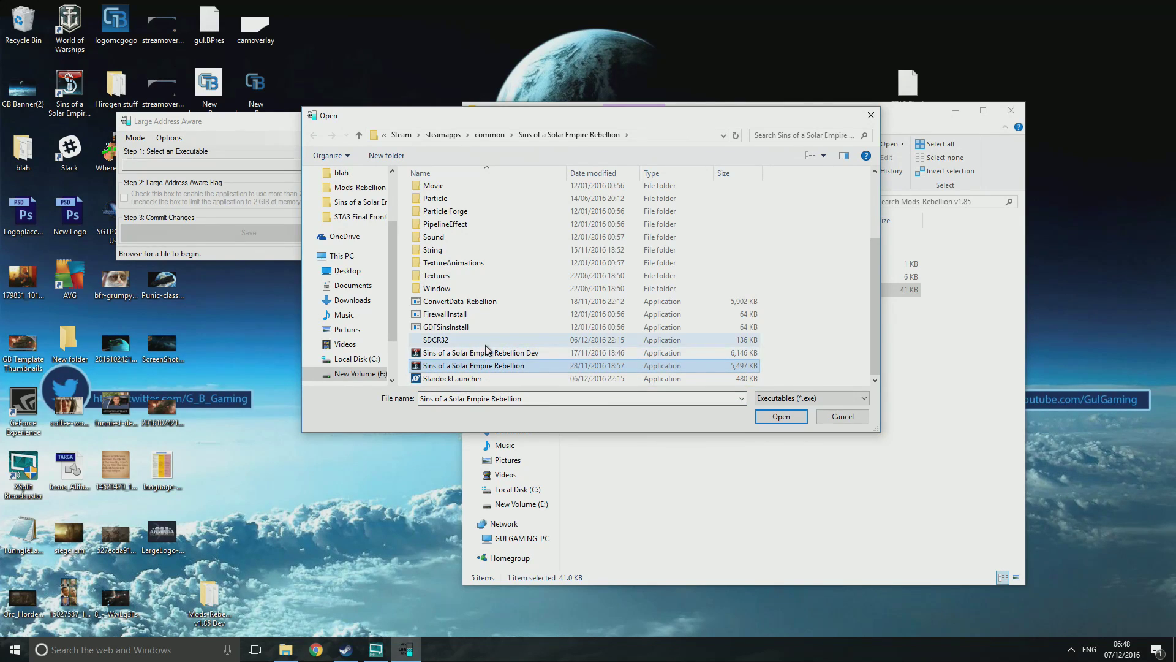
{"action": "left_click", "coordinate": [490, 354]}
{"action": "left_click", "coordinate": [485, 366]}
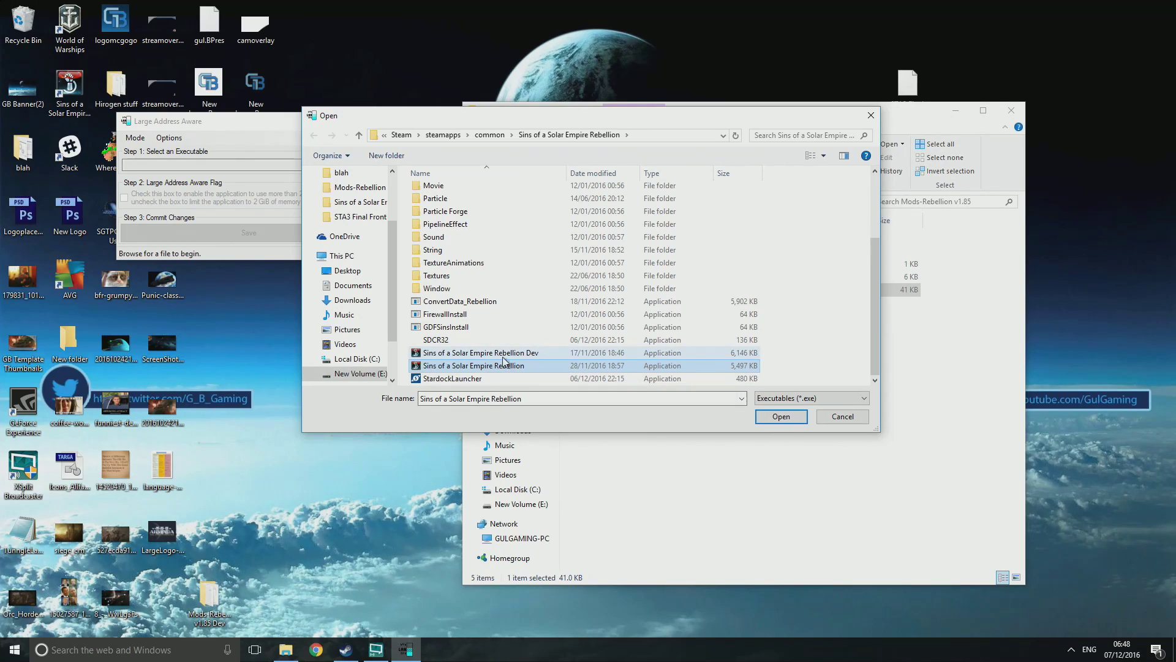
{"action": "left_click", "coordinate": [756, 415]}
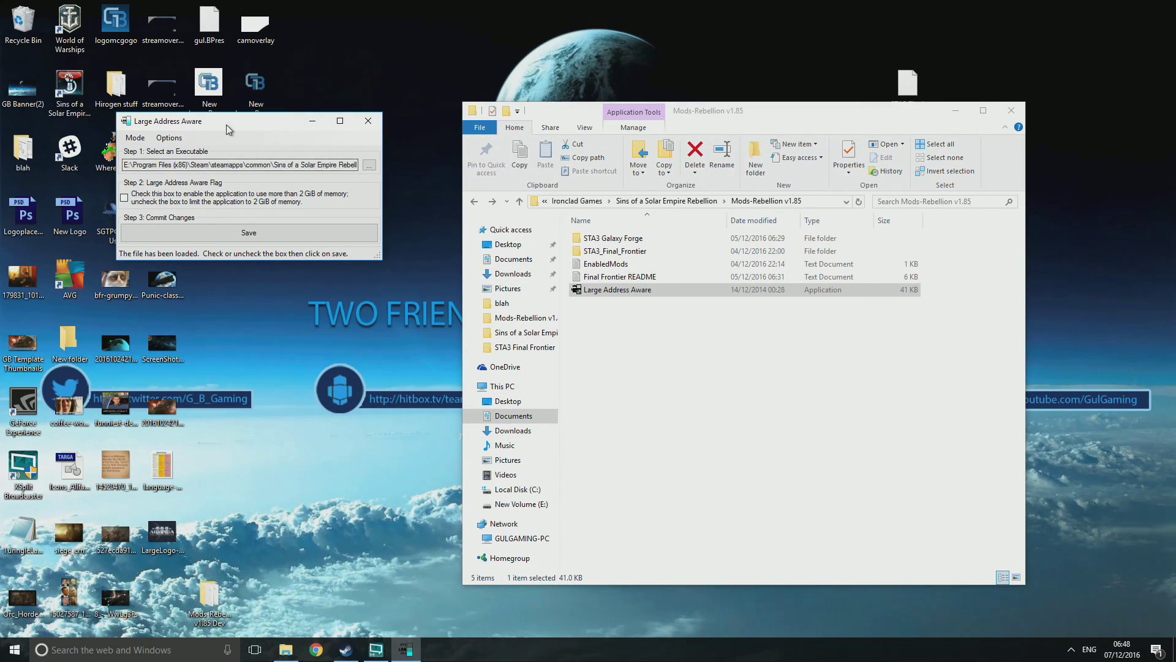
Enable the game executable to use more than 2 GiB of memory, save the change and close Large Address Aware.
{"action": "left_click_drag", "start_coordinate": [264, 121], "coordinate": [453, 121]}
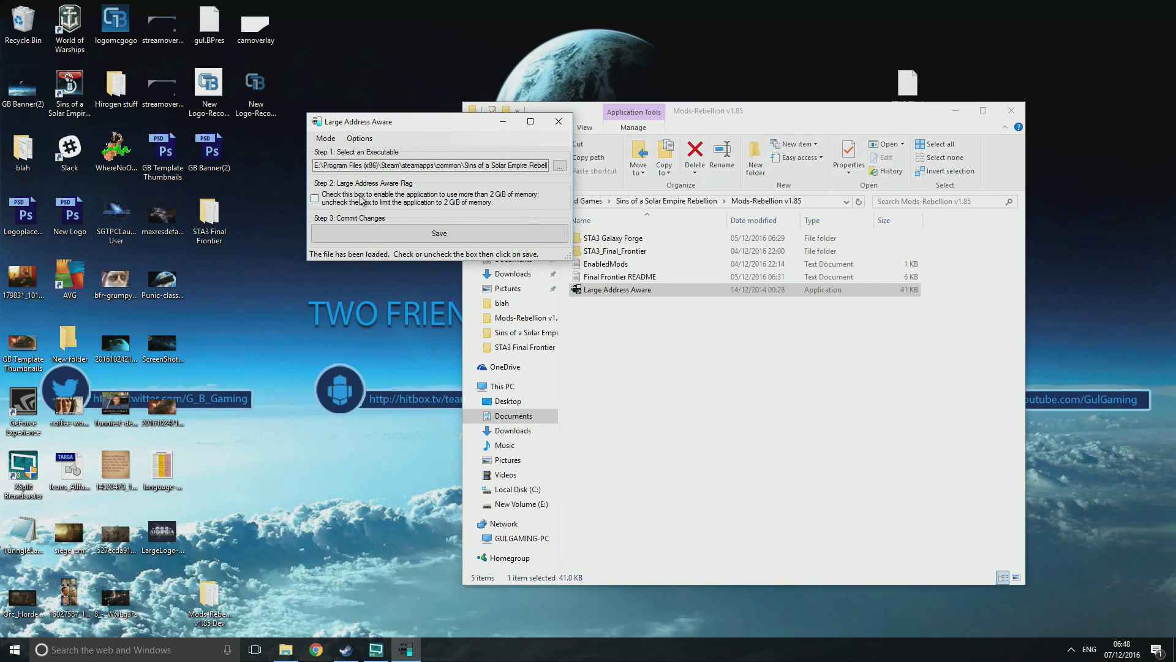
{"action": "left_click", "coordinate": [315, 198]}
{"action": "left_click", "coordinate": [422, 236]}
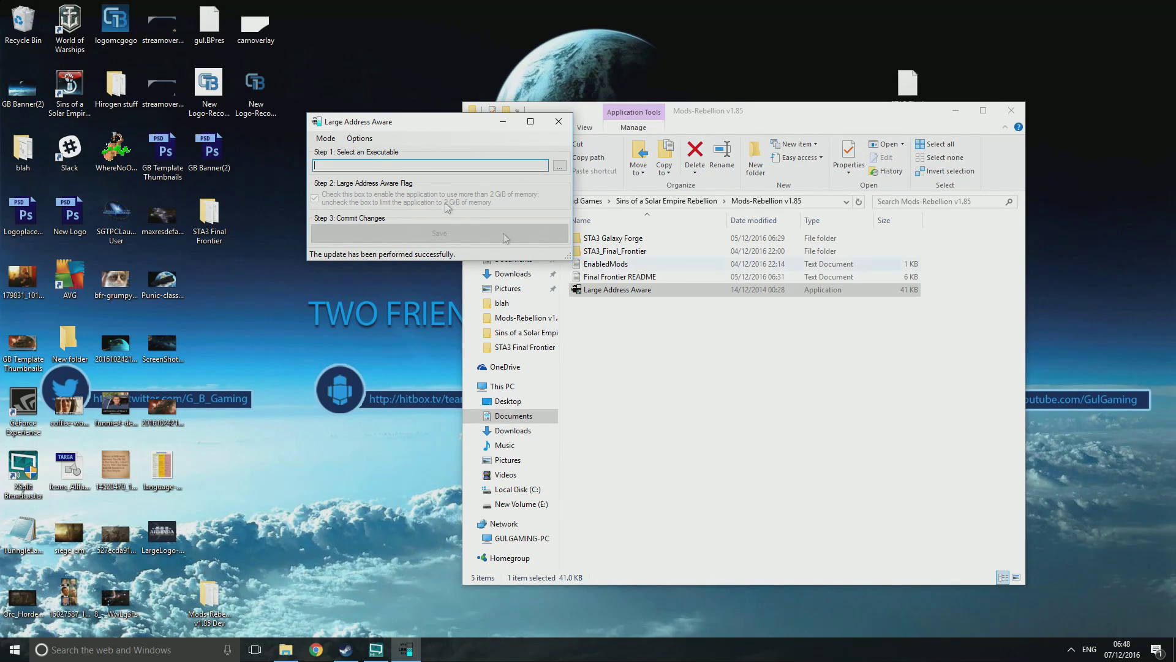
{"action": "left_click", "coordinate": [558, 121]}
Open EnabledMods in Notepad++ and place it beside File Explorer to compare its mod name with the STA3_Final_Frontier folder.
{"action": "right_click", "coordinate": [593, 265]}
{"action": "left_click", "coordinate": [697, 343]}
{"action": "left_click_drag", "start_coordinate": [342, 49], "coordinate": [831, 102]}
{"action": "left_click_drag", "start_coordinate": [626, 116], "coordinate": [275, 93]}
{"action": "left_click_drag", "start_coordinate": [749, 103], "coordinate": [660, 85]}
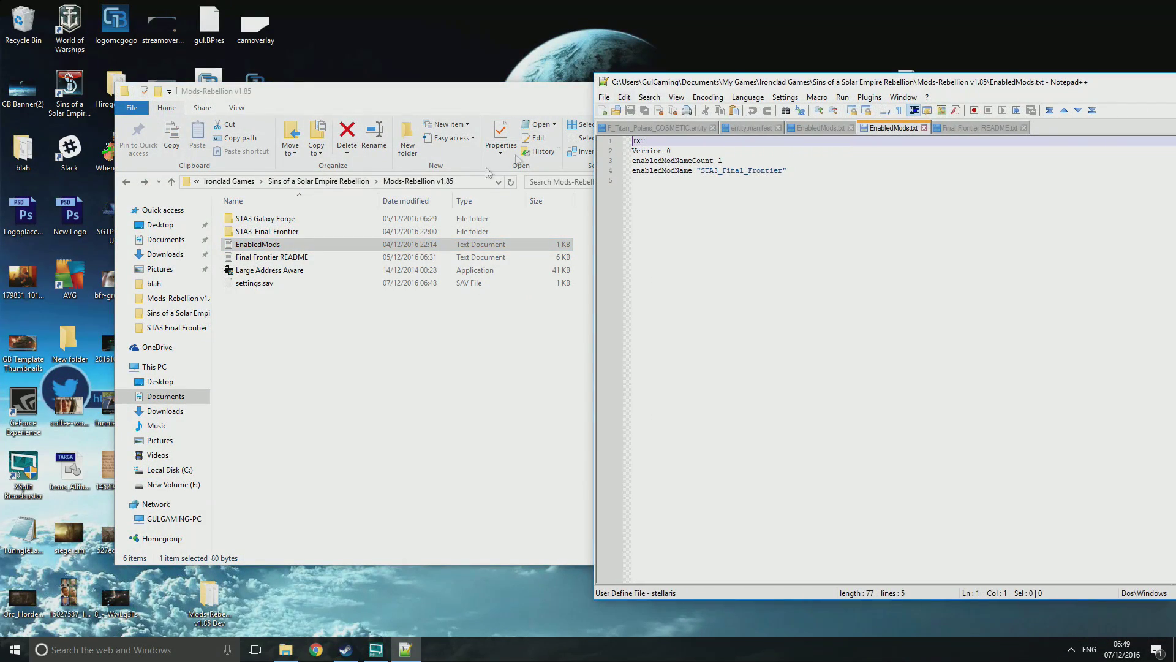
{"action": "left_click", "coordinate": [318, 232]}
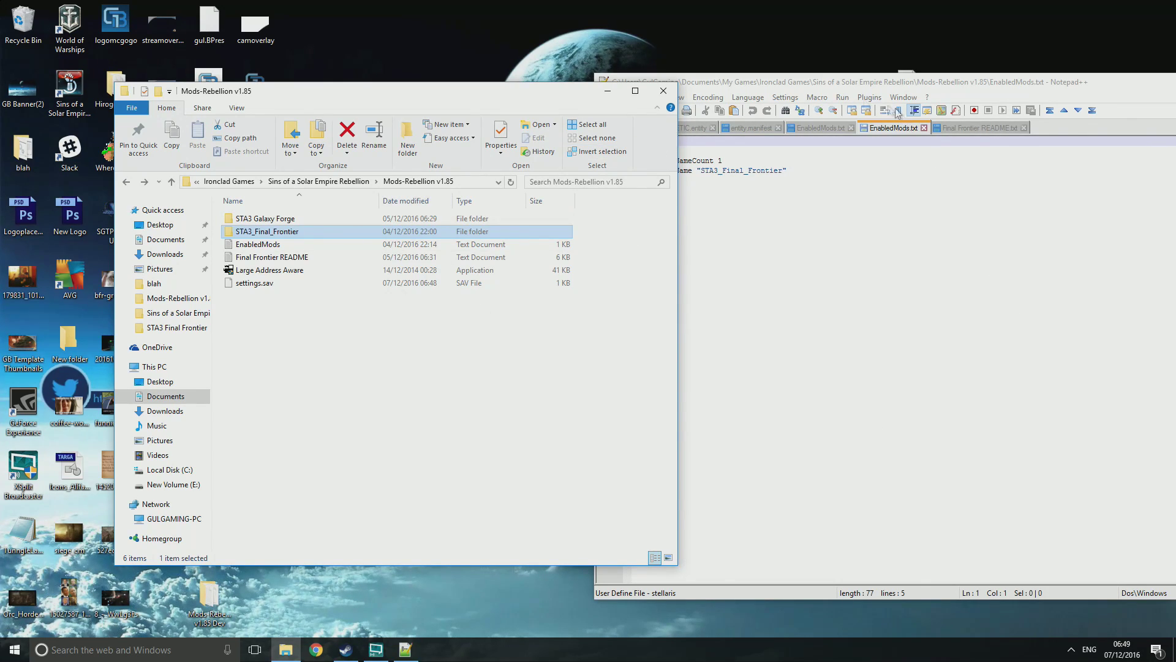
{"action": "left_click", "coordinate": [795, 87]}
{"action": "left_click_drag", "start_coordinate": [795, 87], "coordinate": [673, 86]}
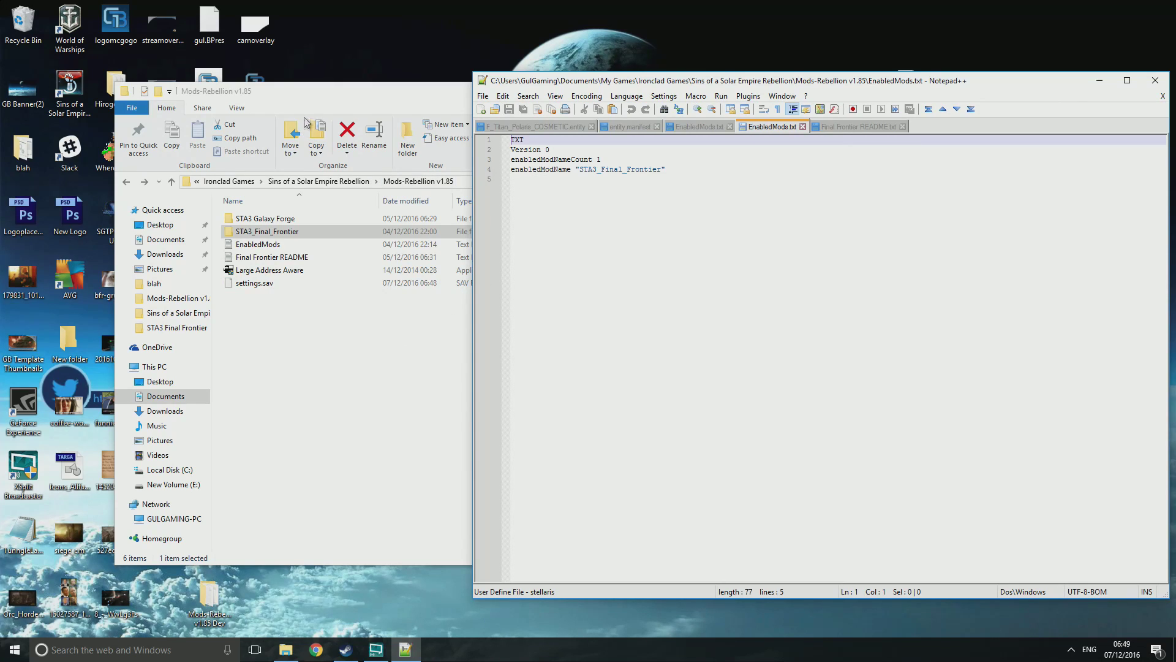
Replace the enabledModName value in EnabledMods.txt with the copied folder name "STA3 Galaxy Forge" and save the file.
{"action": "right_click", "coordinate": [251, 222]}
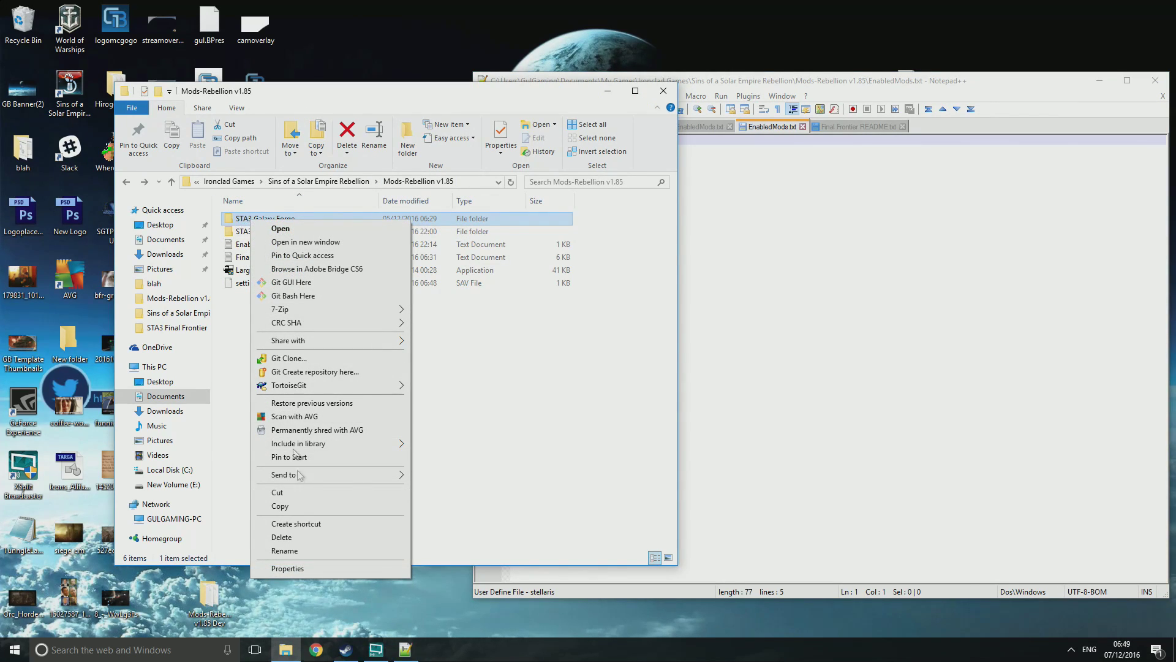
{"action": "left_click", "coordinate": [291, 551]}
{"action": "key", "text": "ctrl+c"}
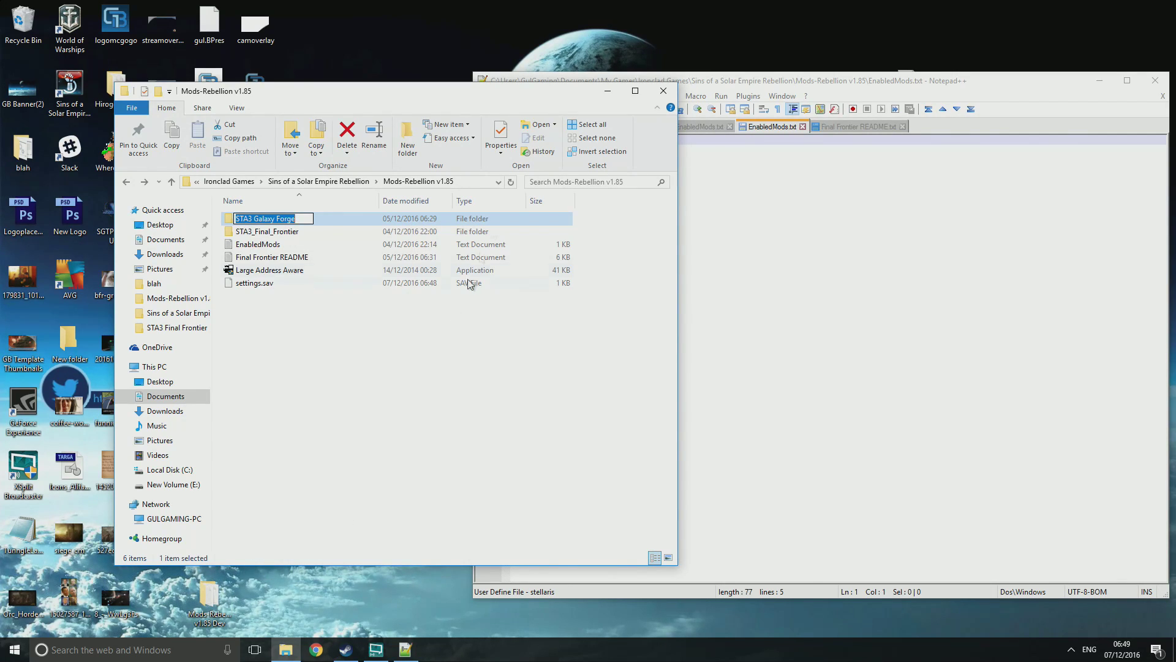
{"action": "left_click", "coordinate": [738, 78]}
{"action": "left_click_drag", "start_coordinate": [664, 168], "coordinate": [576, 169]}
{"action": "key", "text": "ctrl+v"}
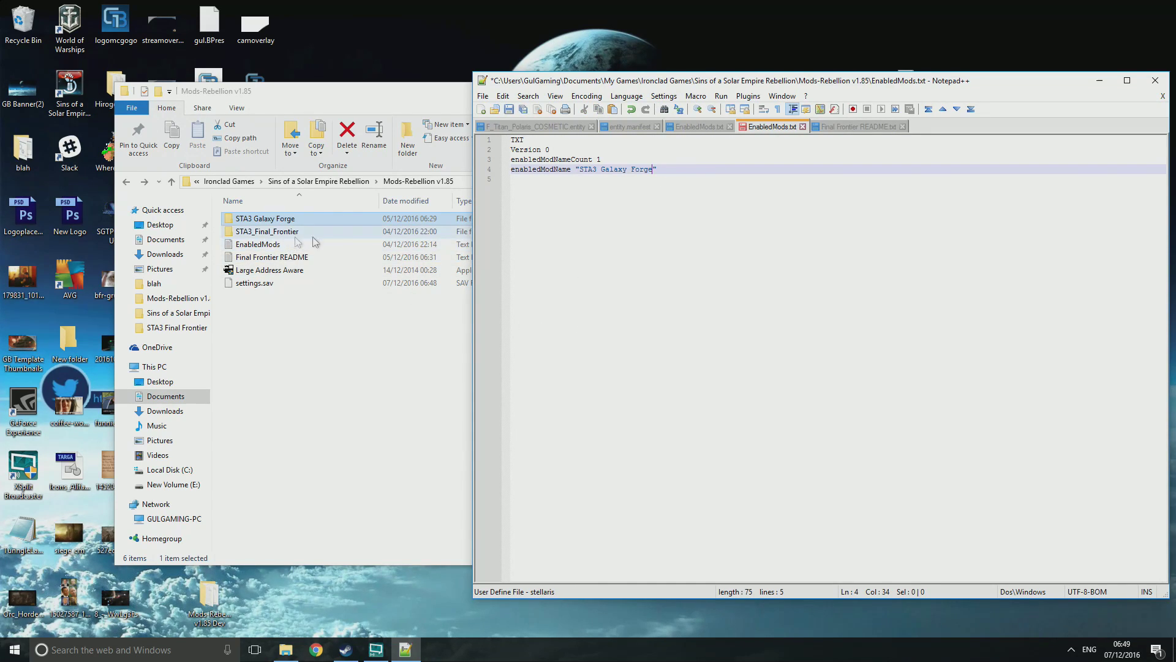
{"action": "key", "text": "ctrl+s"}
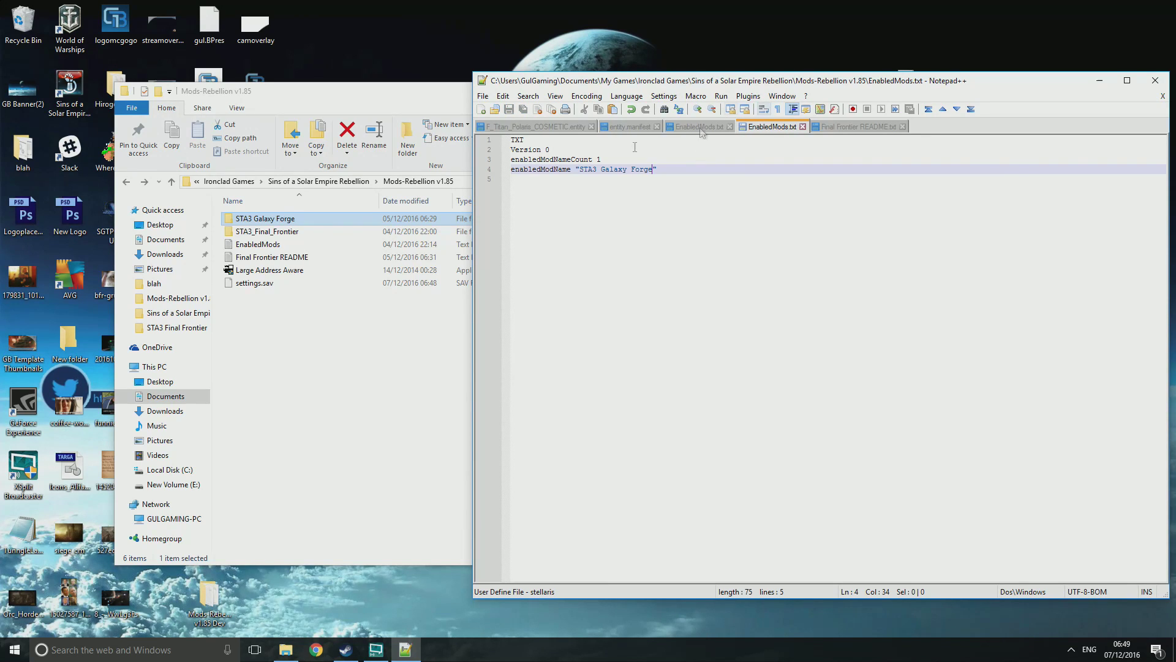
Replace the enabledModName value in EnabledMods.txt with the copied folder name "STA3_Final_Frontier" and close Notepad++.
{"action": "right_click", "coordinate": [270, 233]}
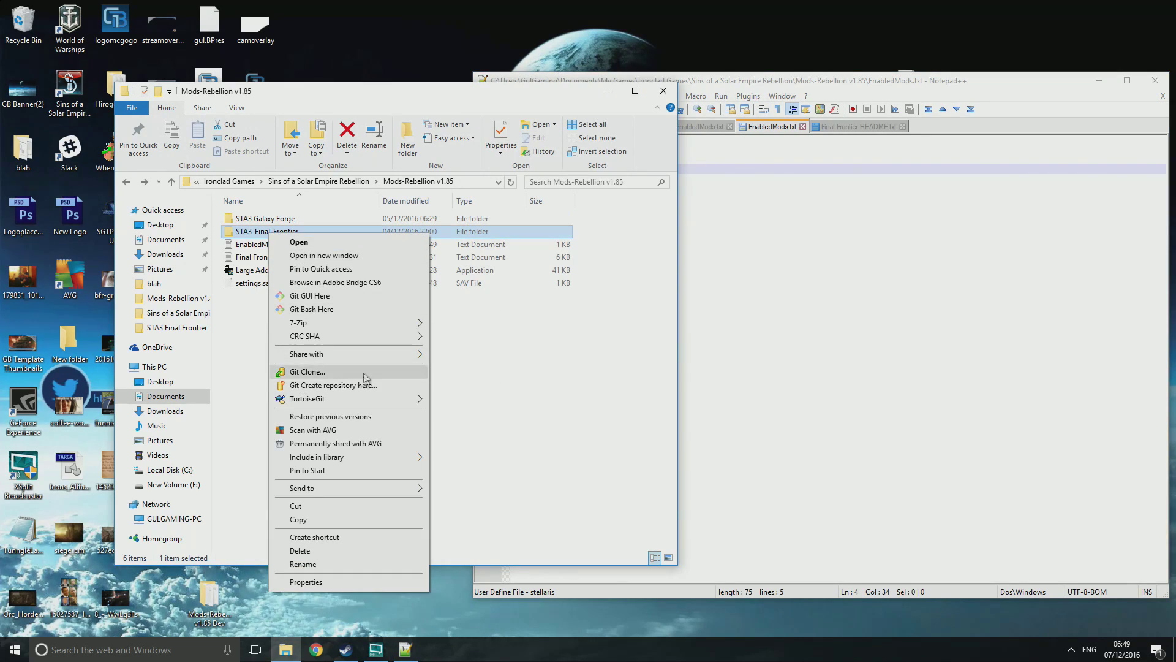
{"action": "left_click", "coordinate": [324, 562]}
{"action": "key", "text": "ctrl+c"}
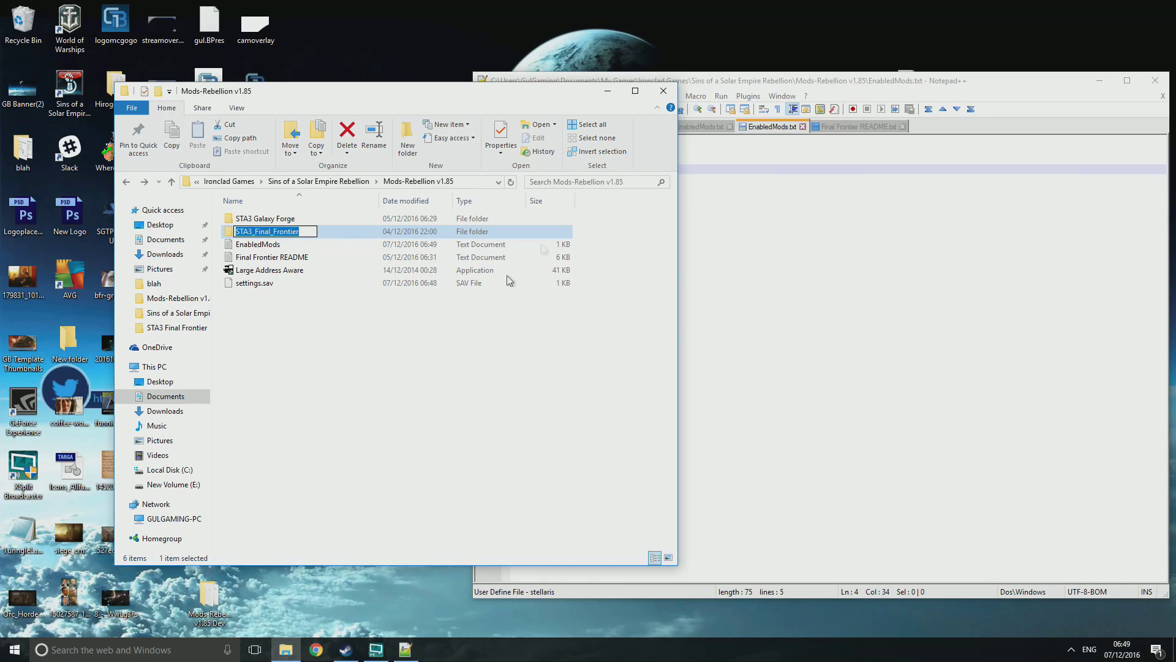
{"action": "left_click", "coordinate": [707, 86]}
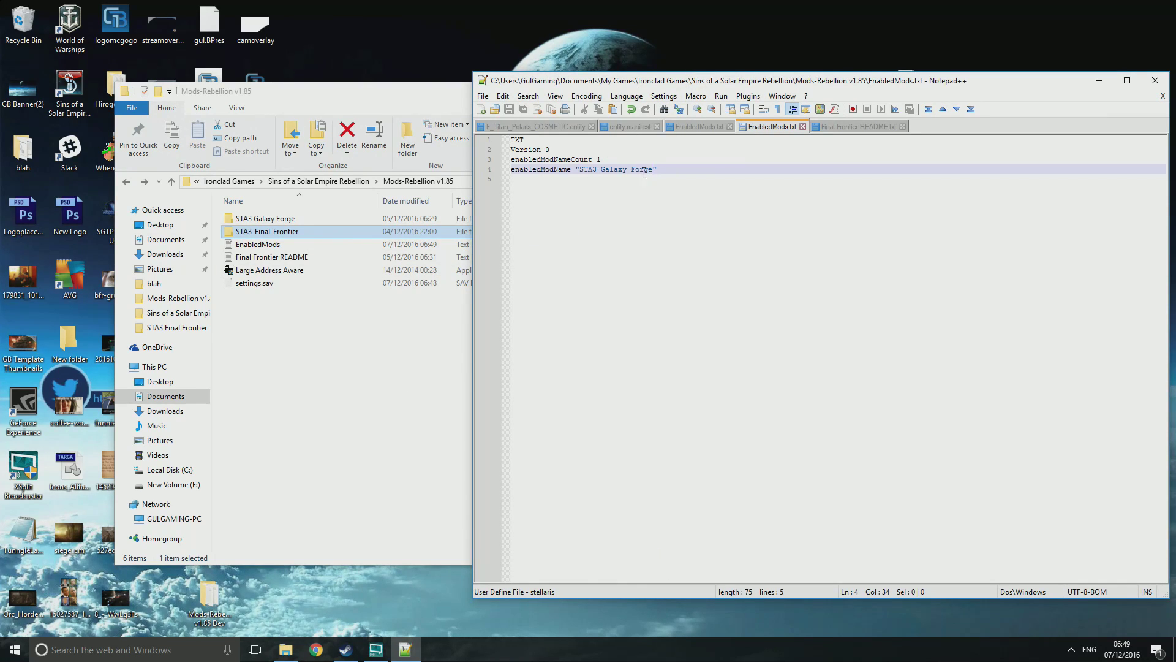
{"action": "left_click_drag", "start_coordinate": [652, 172], "coordinate": [578, 173]}
{"action": "left_click", "coordinate": [655, 170]}
{"action": "left_click_drag", "start_coordinate": [653, 170], "coordinate": [575, 171]}
{"action": "key", "text": "ctrl+v"}
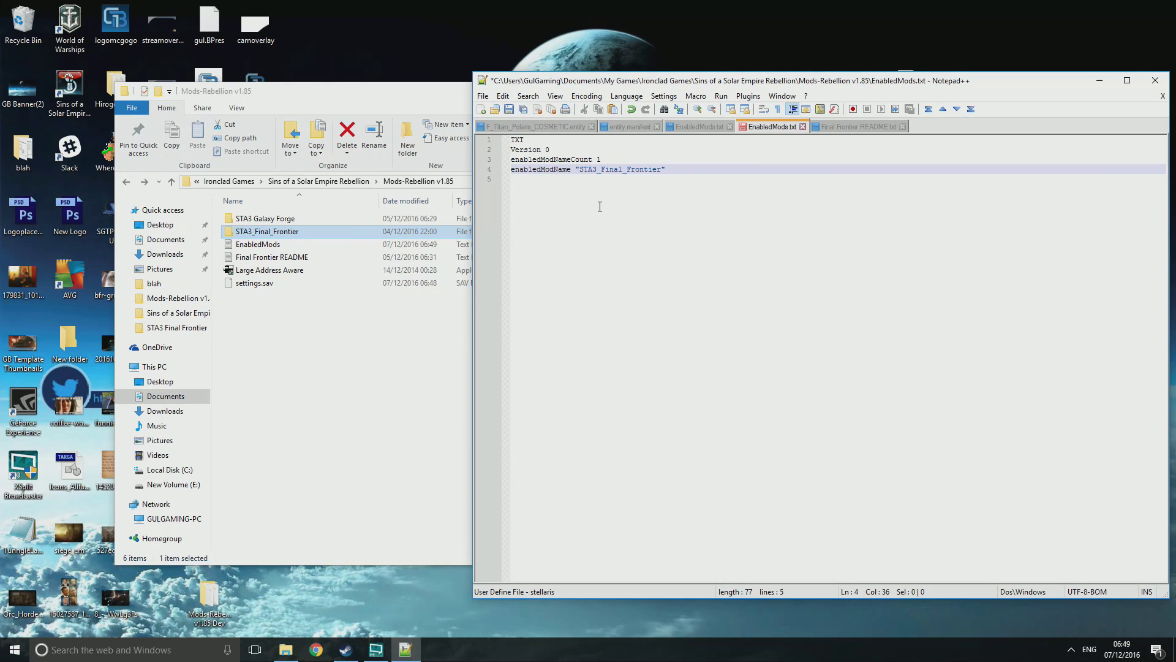
{"action": "left_click_drag", "start_coordinate": [790, 84], "coordinate": [539, 78]}
{"action": "left_click", "coordinate": [904, 74]}
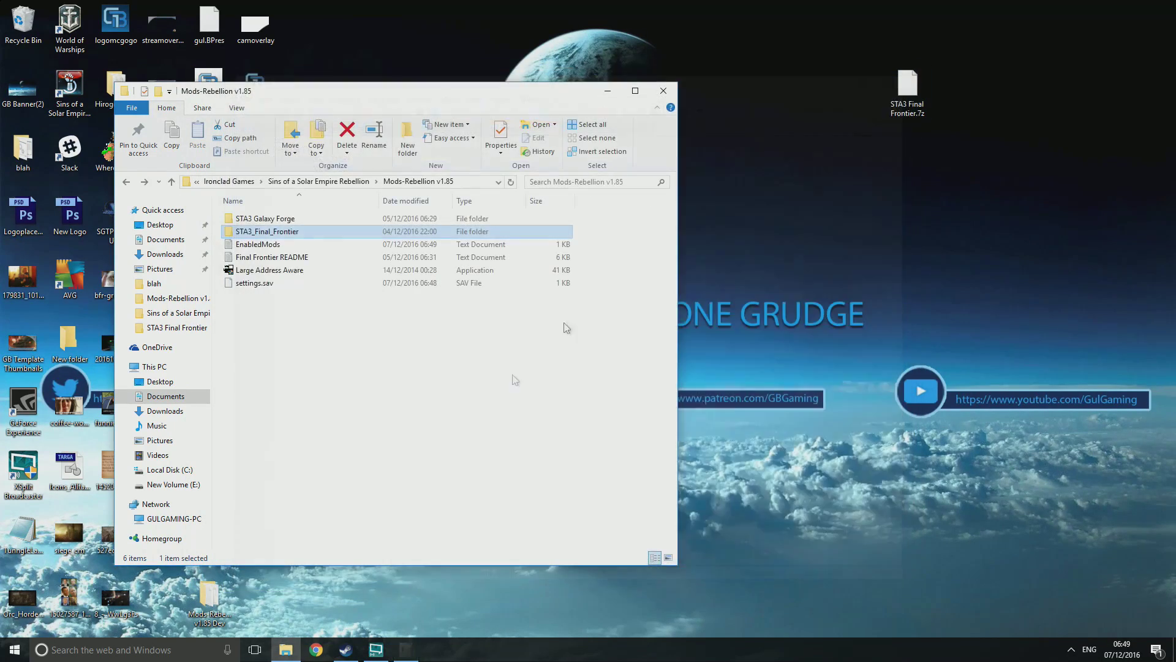
Switch to Steam, launch Sins of a Solar Empire: Rebellion through its launcher and skip the startup error dialog.
{"action": "left_click", "coordinate": [346, 650]}
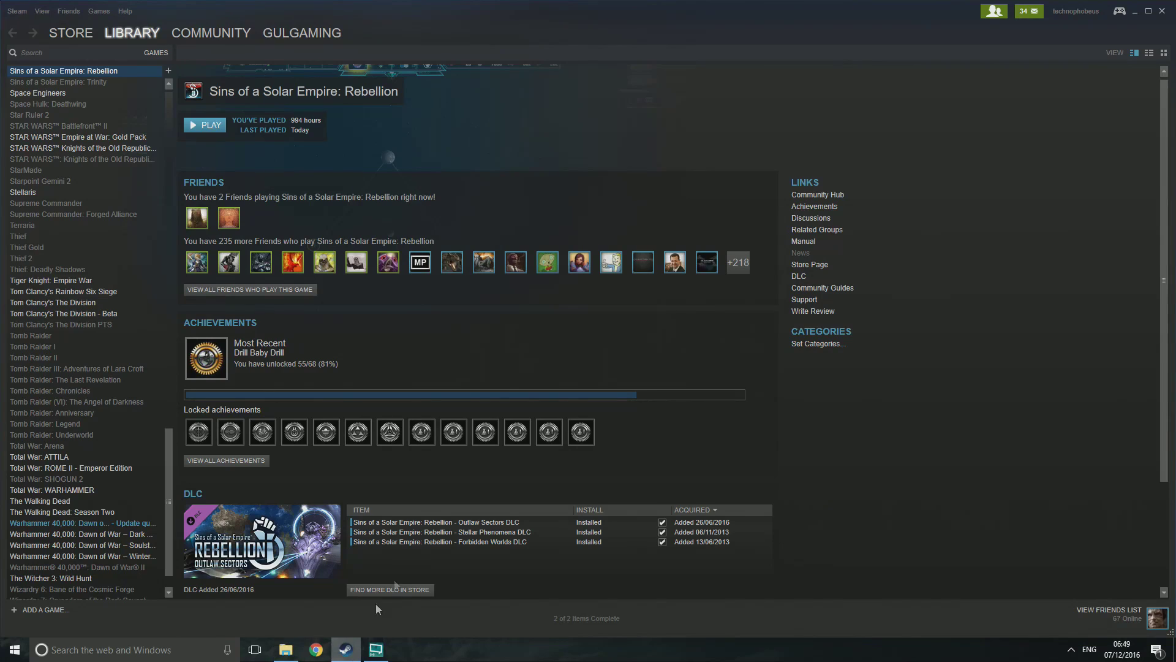
{"action": "left_click", "coordinate": [211, 125]}
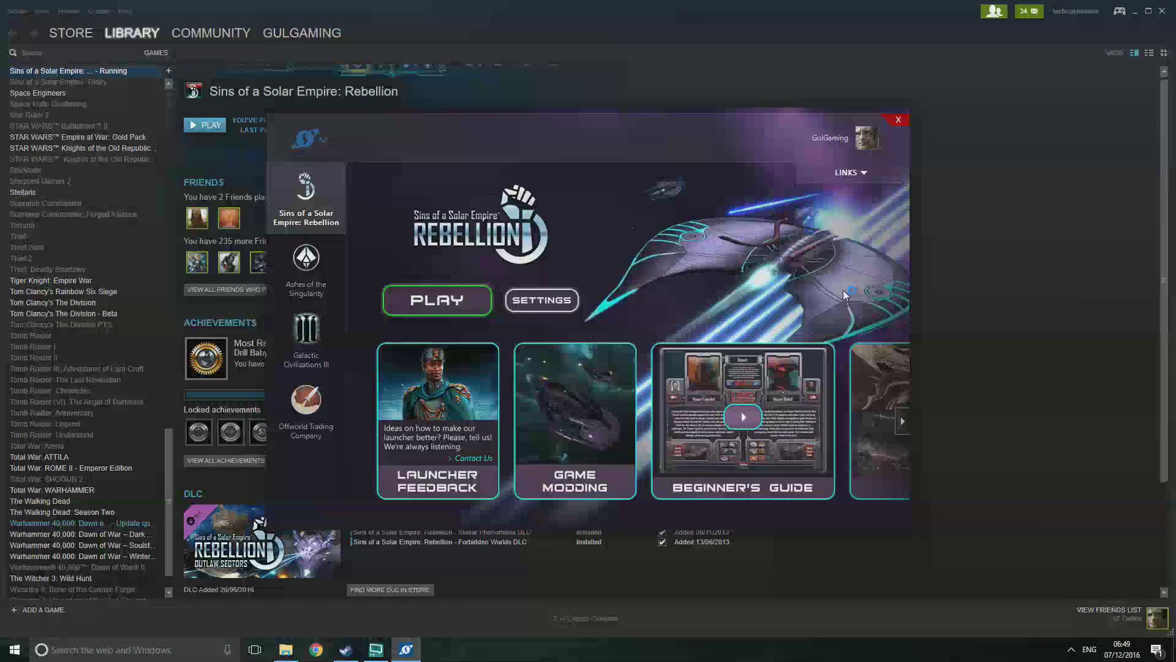
{"action": "left_click", "coordinate": [418, 303]}
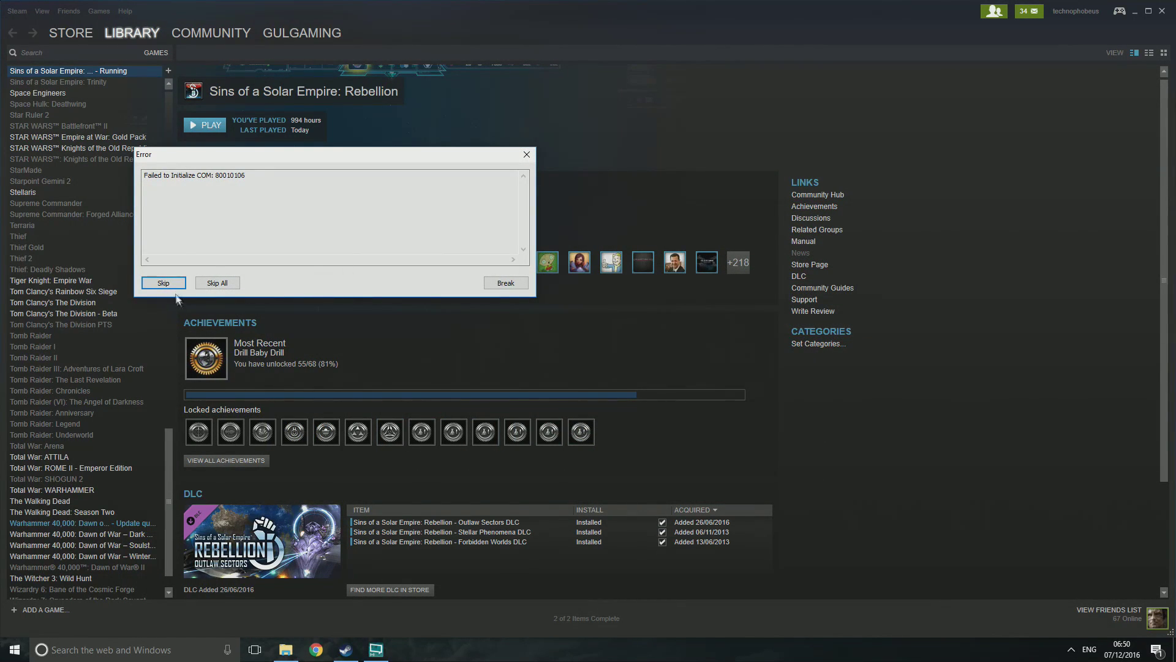
{"action": "left_click", "coordinate": [164, 283]}
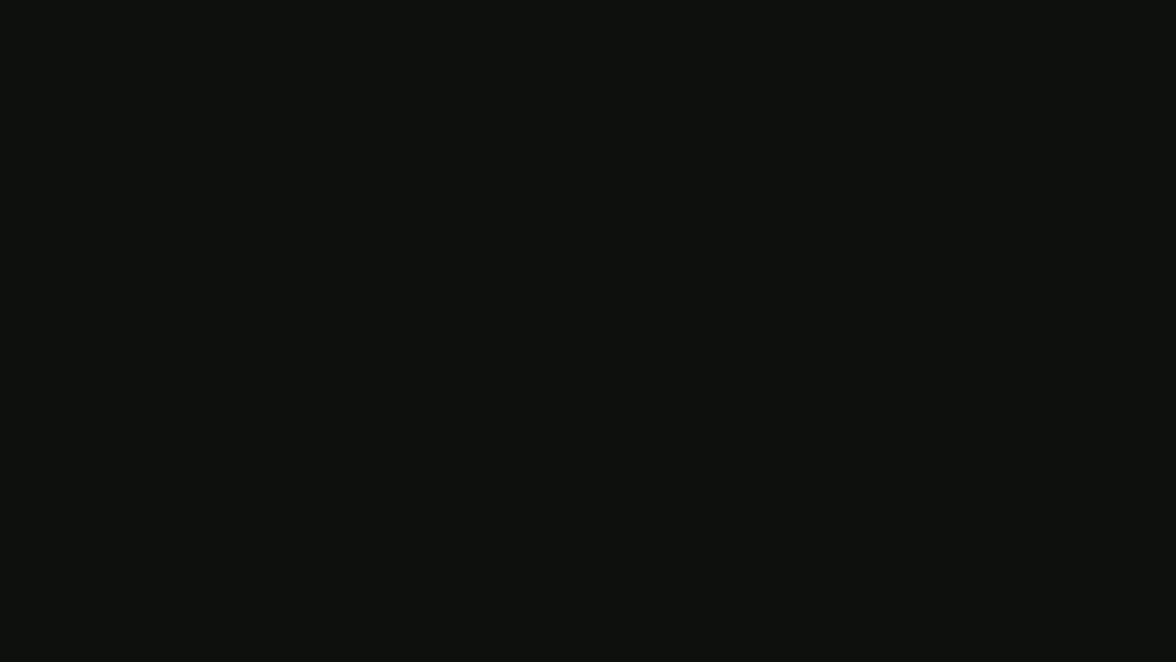